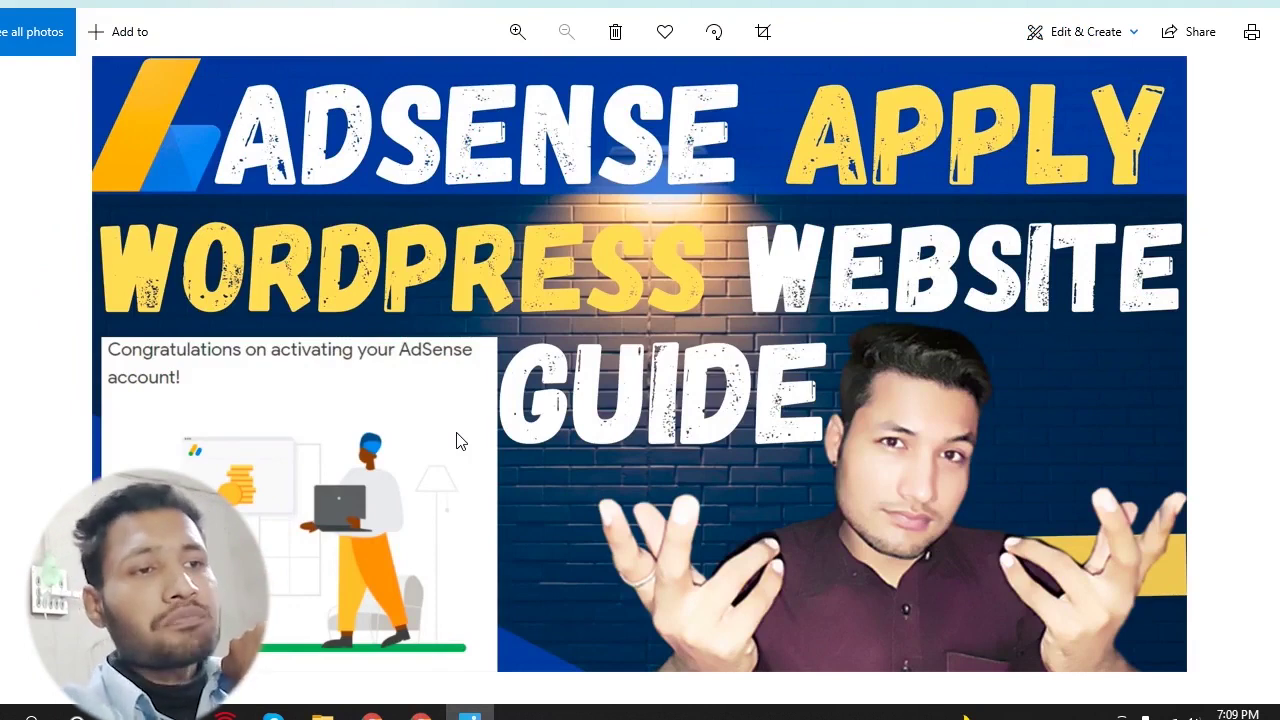
Switch to the Chrome window with the Google AdSense start page and begin the AdSense sign-up with the Google account.
left_click(371, 714)
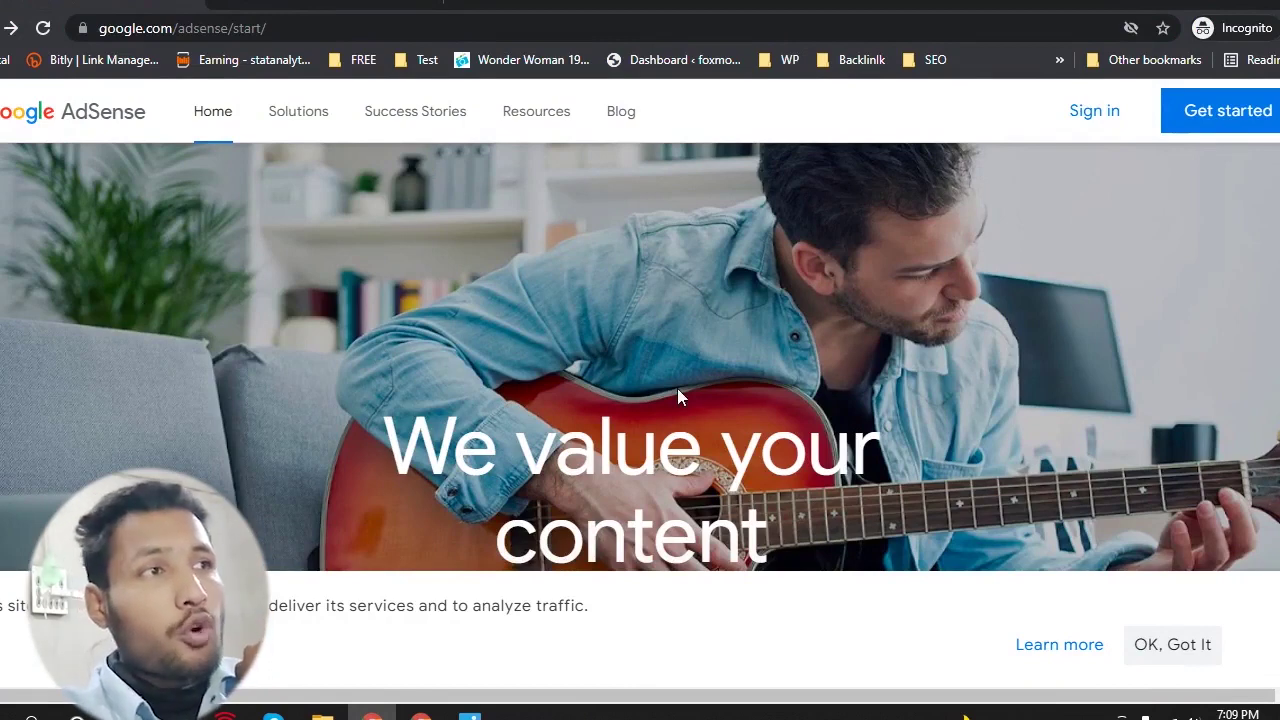
left_click(1203, 125)
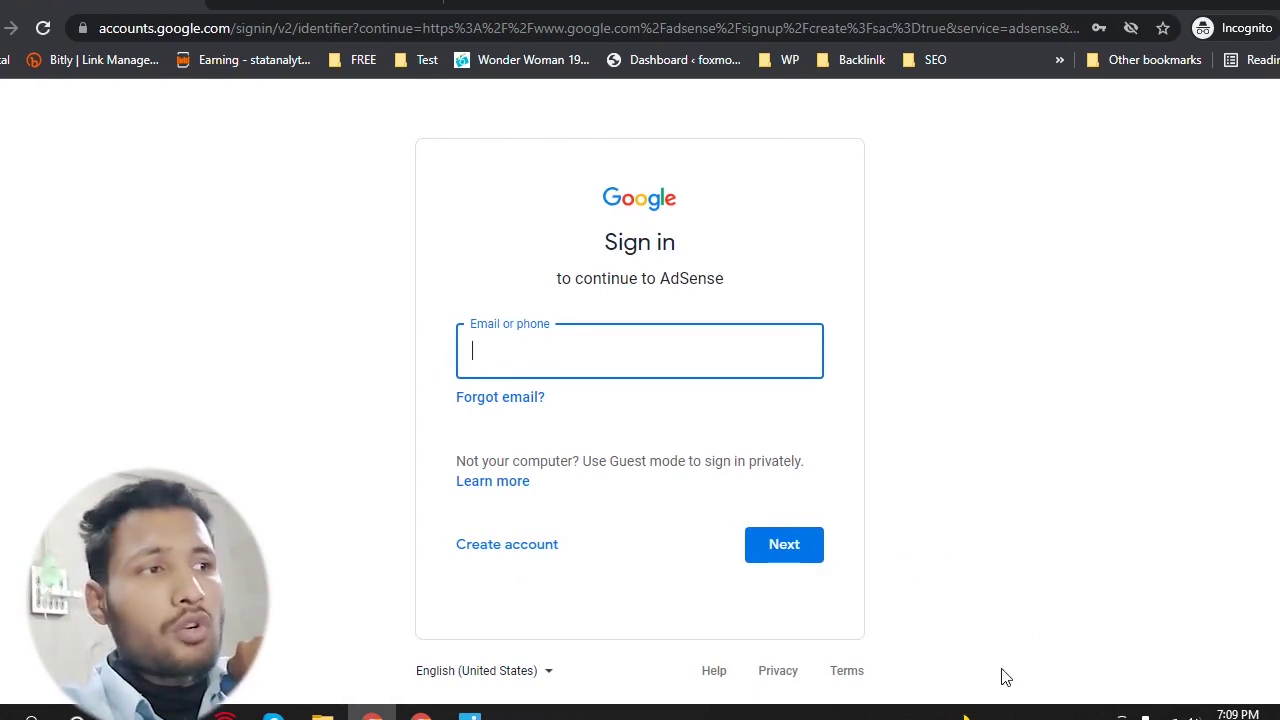
left_click(1074, 714)
left_click(1074, 714)
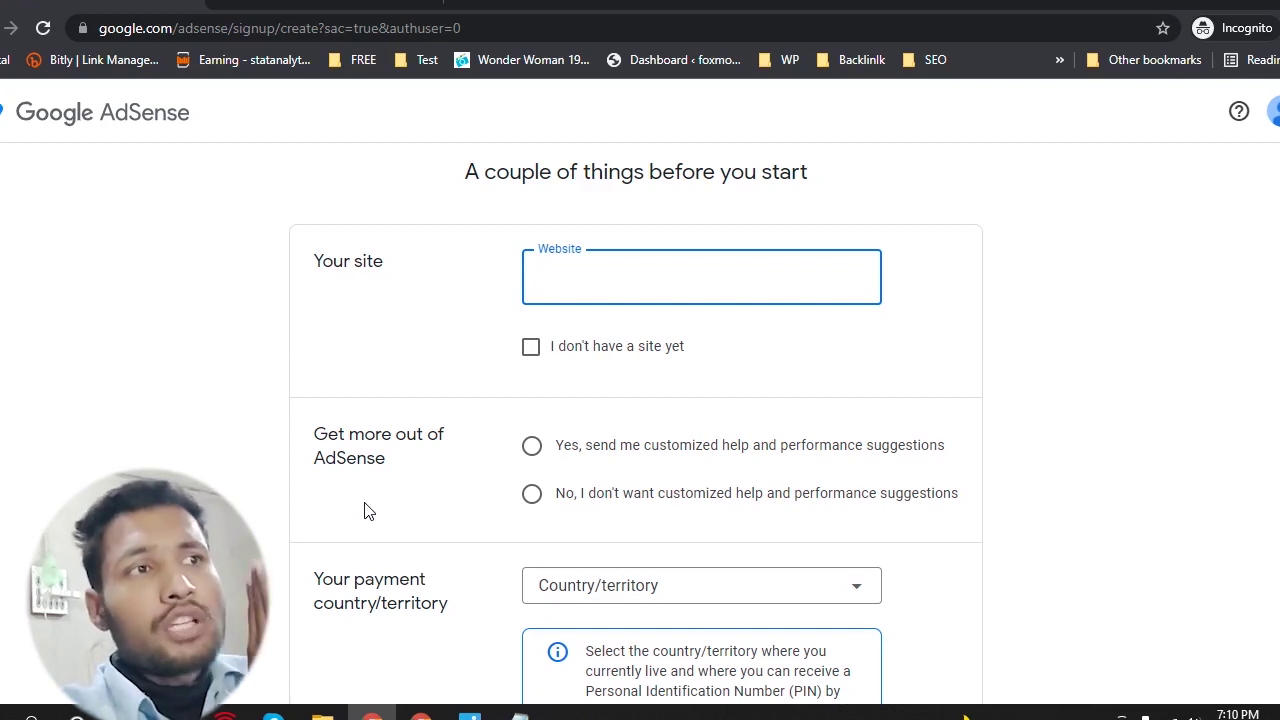
left_click(427, 334)
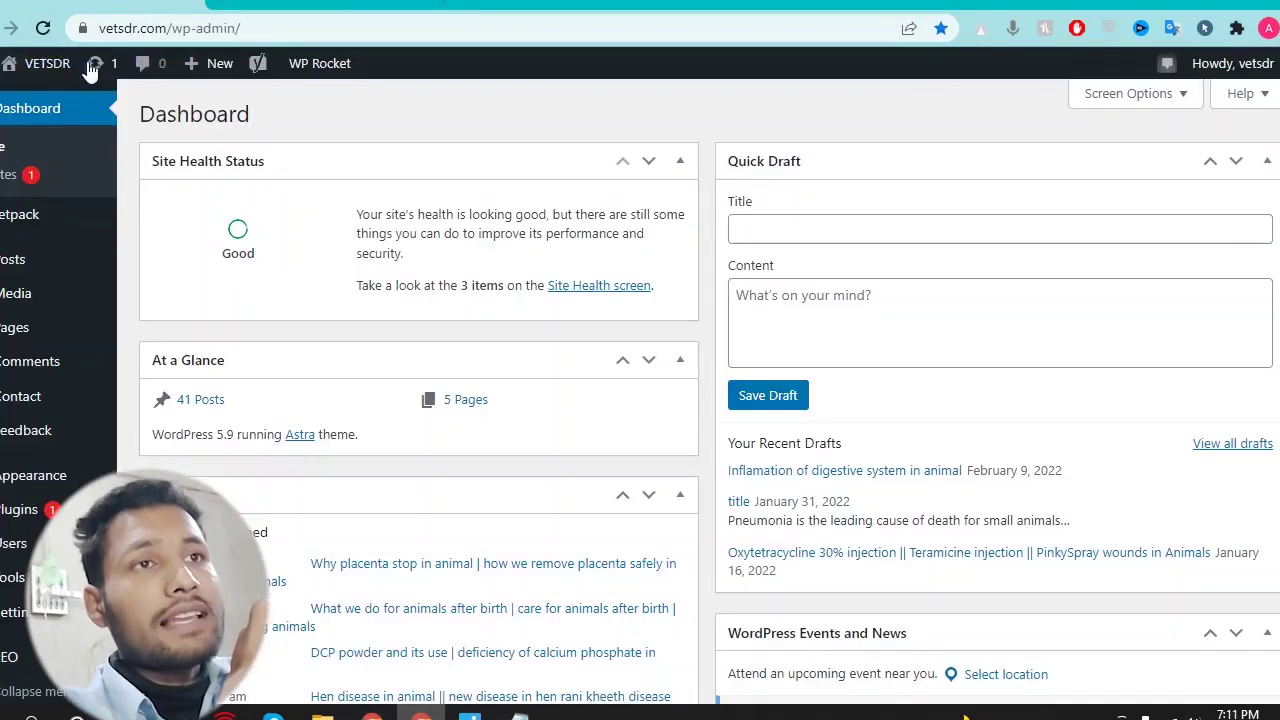
left_click_drag(170, 28, 98, 28)
right_click(156, 40)
left_click(200, 151)
left_click(372, 716)
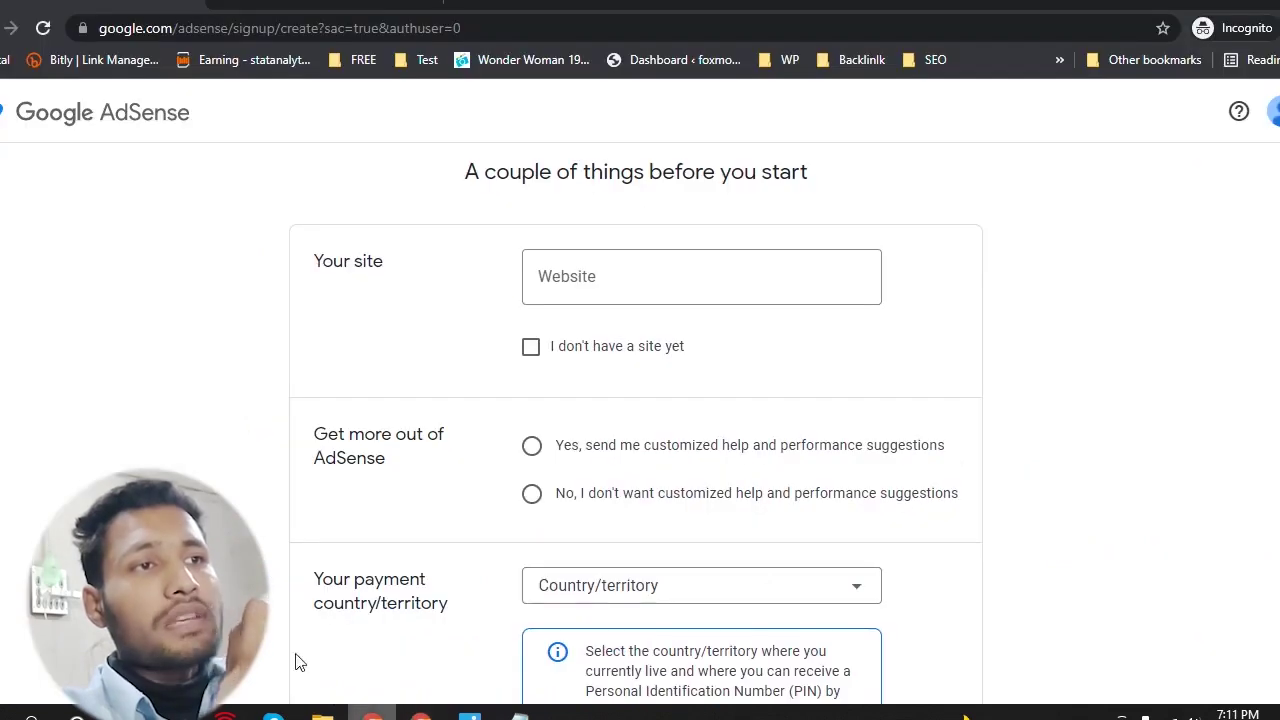
left_click(613, 299)
right_click(613, 299)
left_click(645, 457)
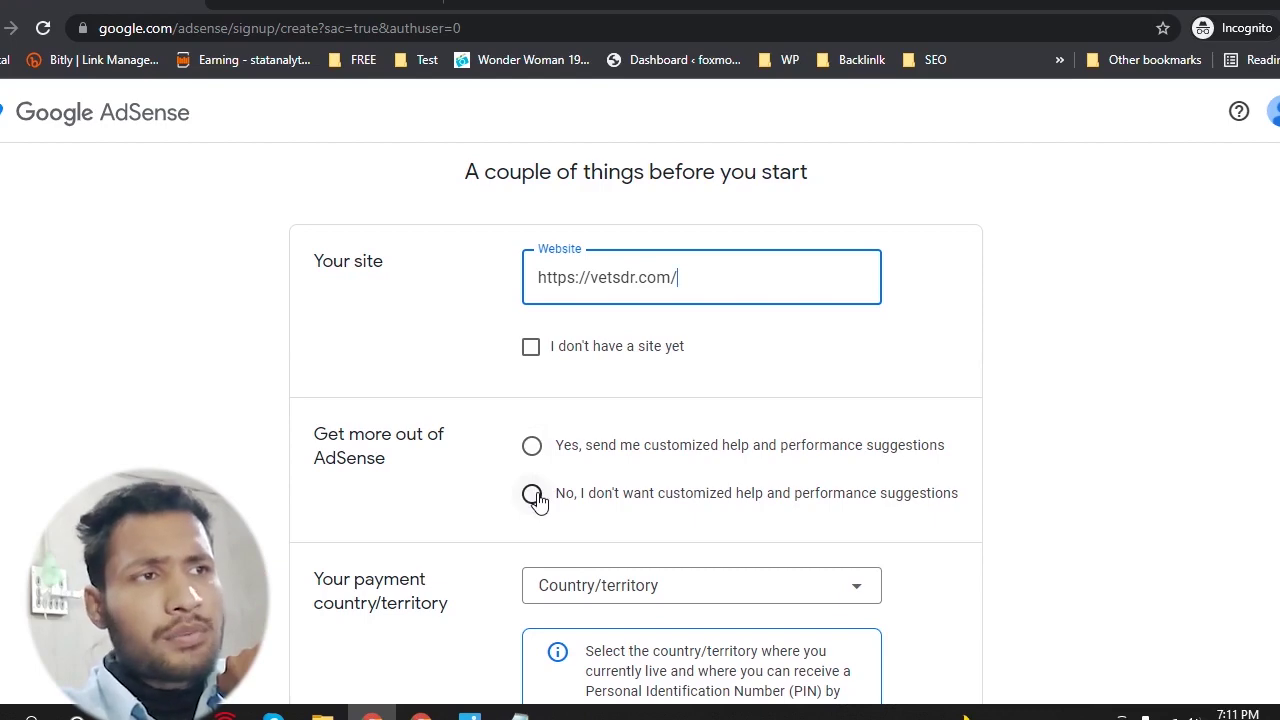
Decline customized help and performance suggestions and set the payment country to Pakistan.
left_click(532, 495)
scroll(451, 517, "down", 3)
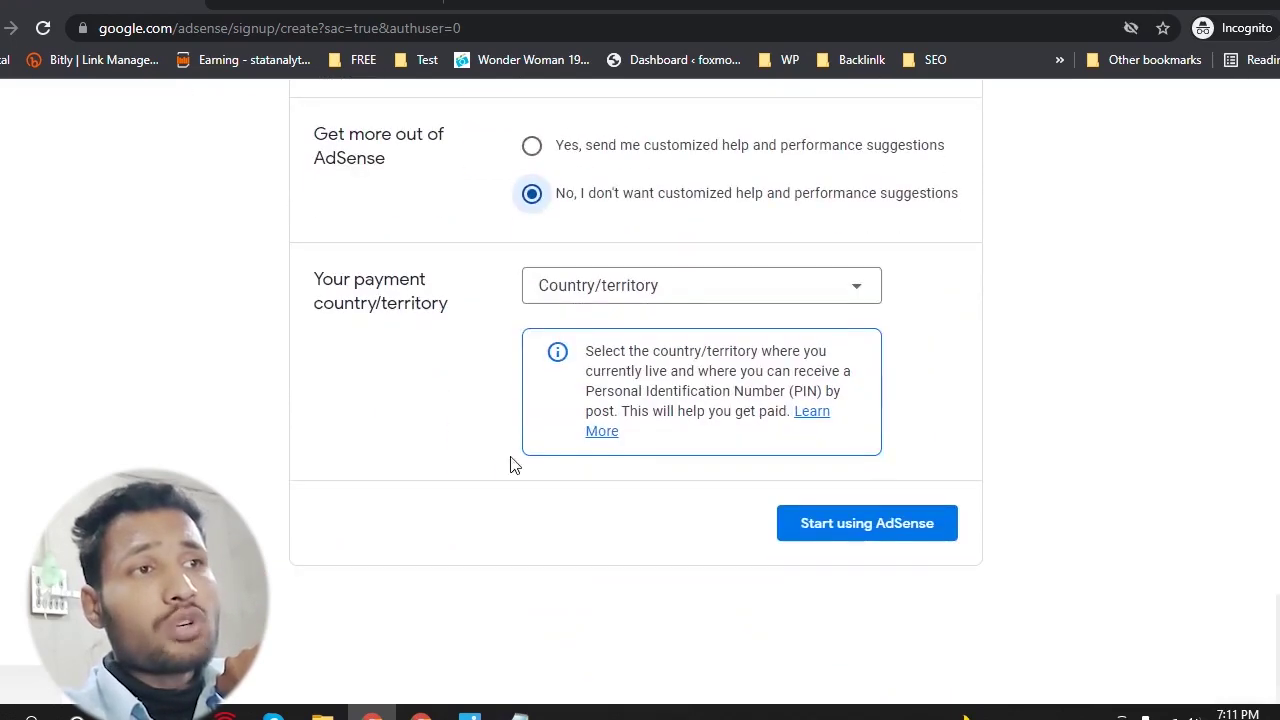
left_click(605, 300)
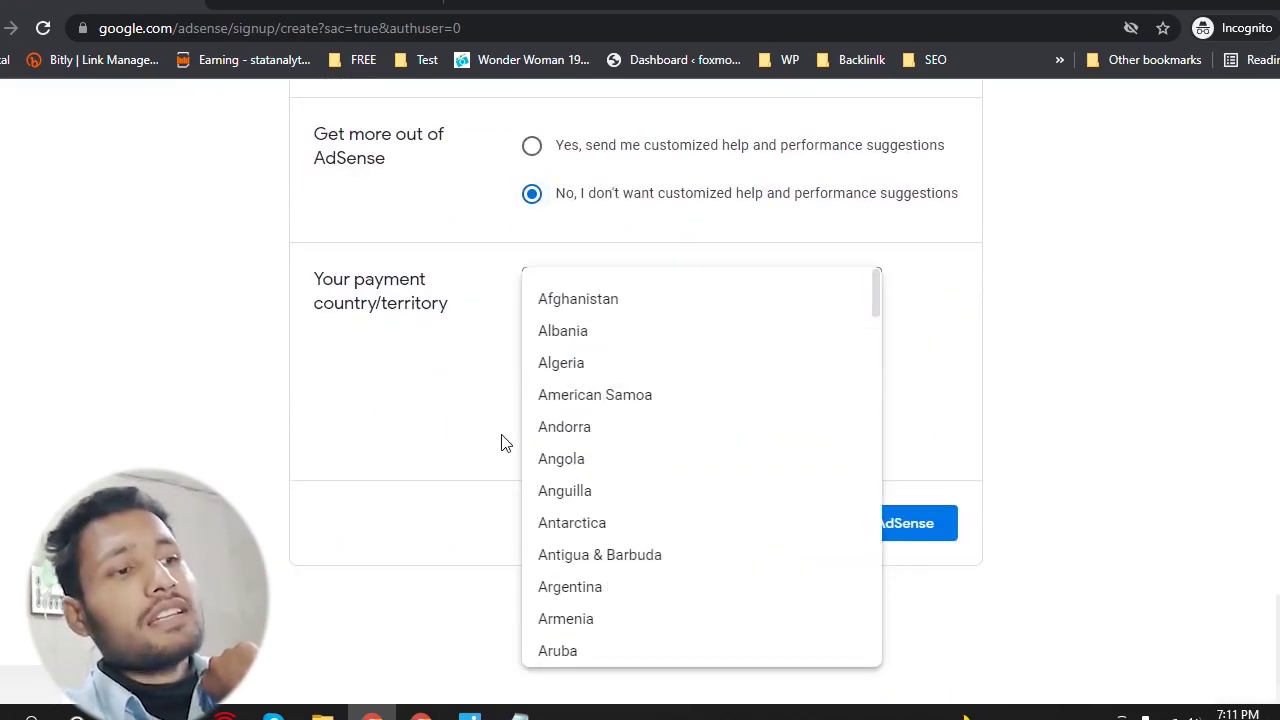
key("p")
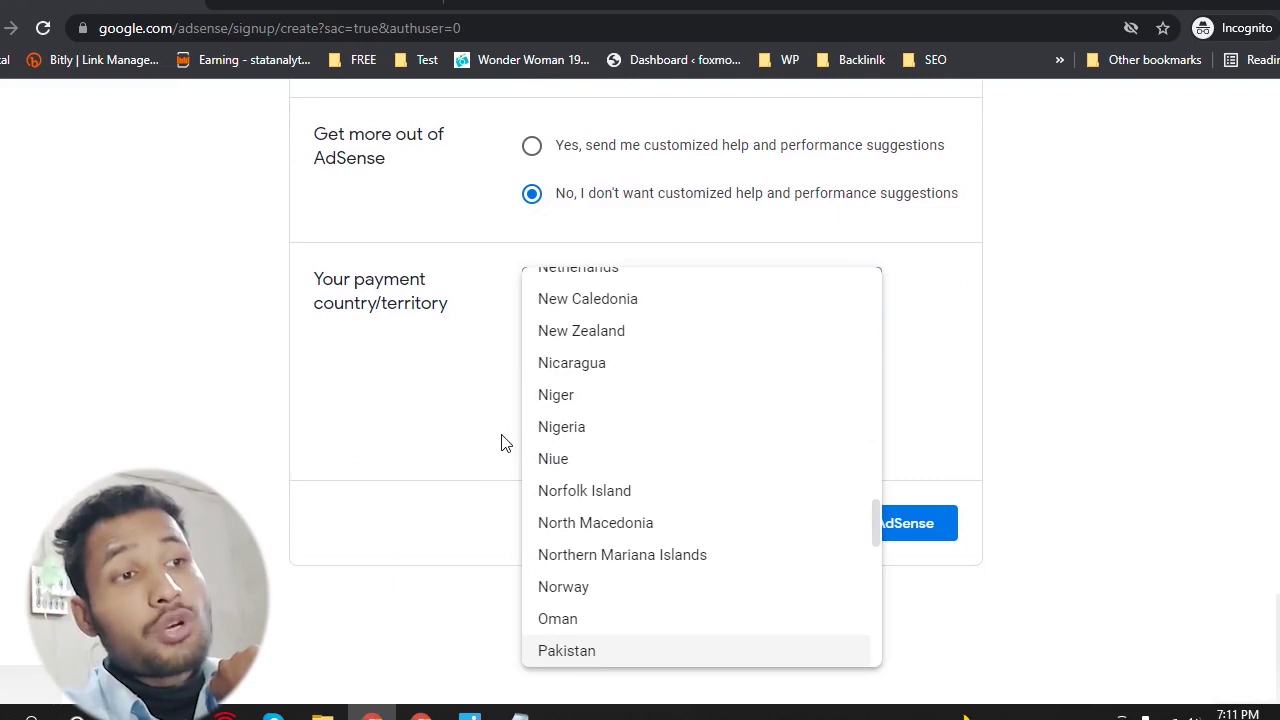
left_click(566, 662)
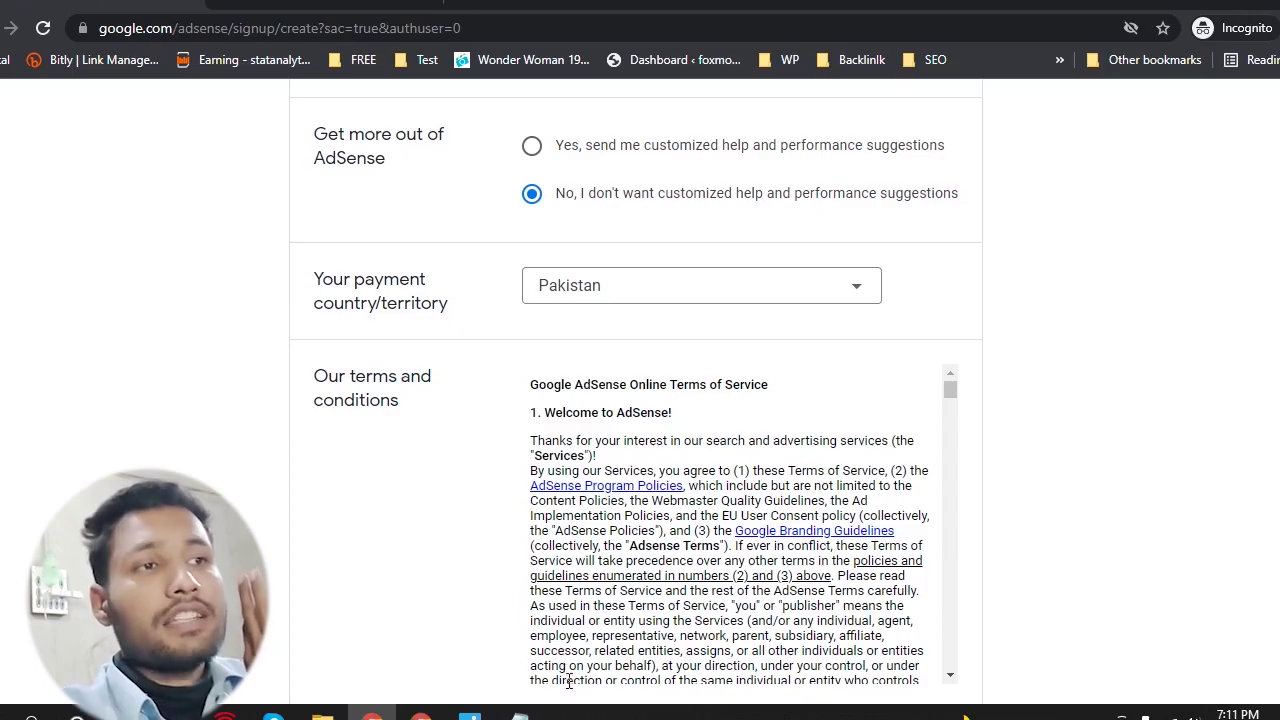
Go through the AdSense terms of service, accept the agreement and submit the sign-up form.
scroll(728, 527, "down", 4)
scroll(728, 527, "down", 10)
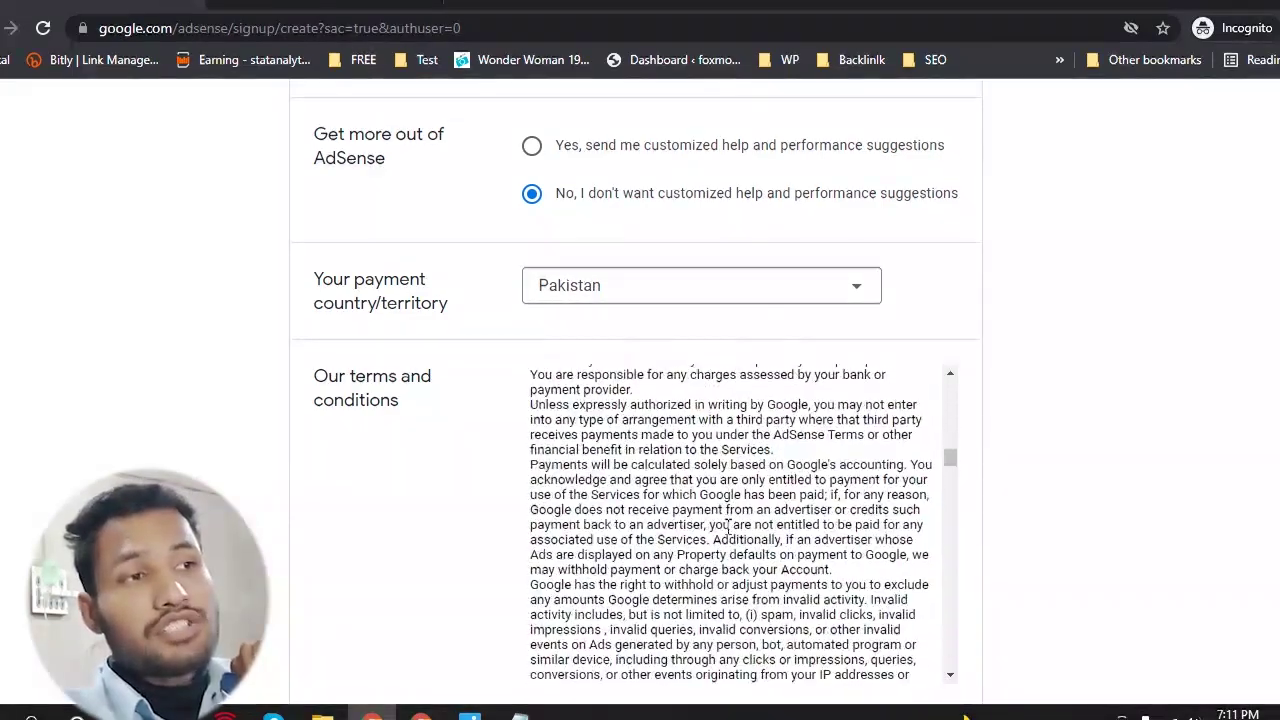
scroll(728, 527, "down", 10)
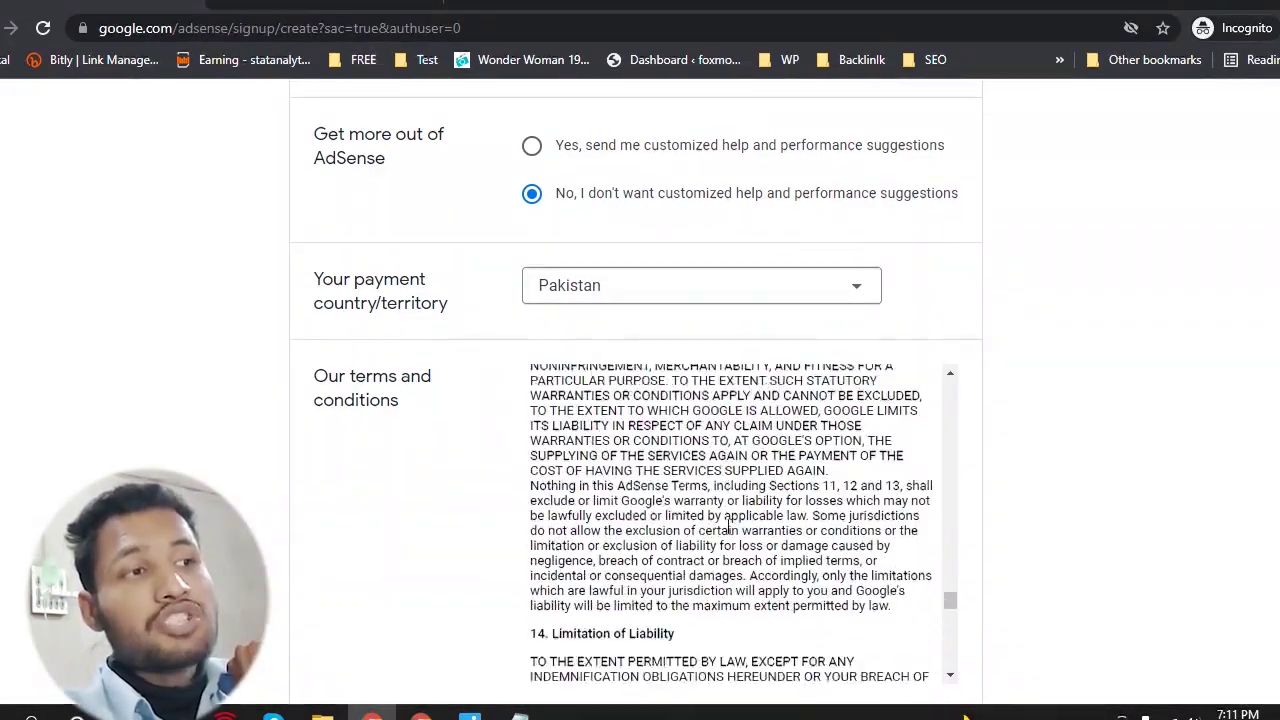
scroll(728, 527, "down", 5)
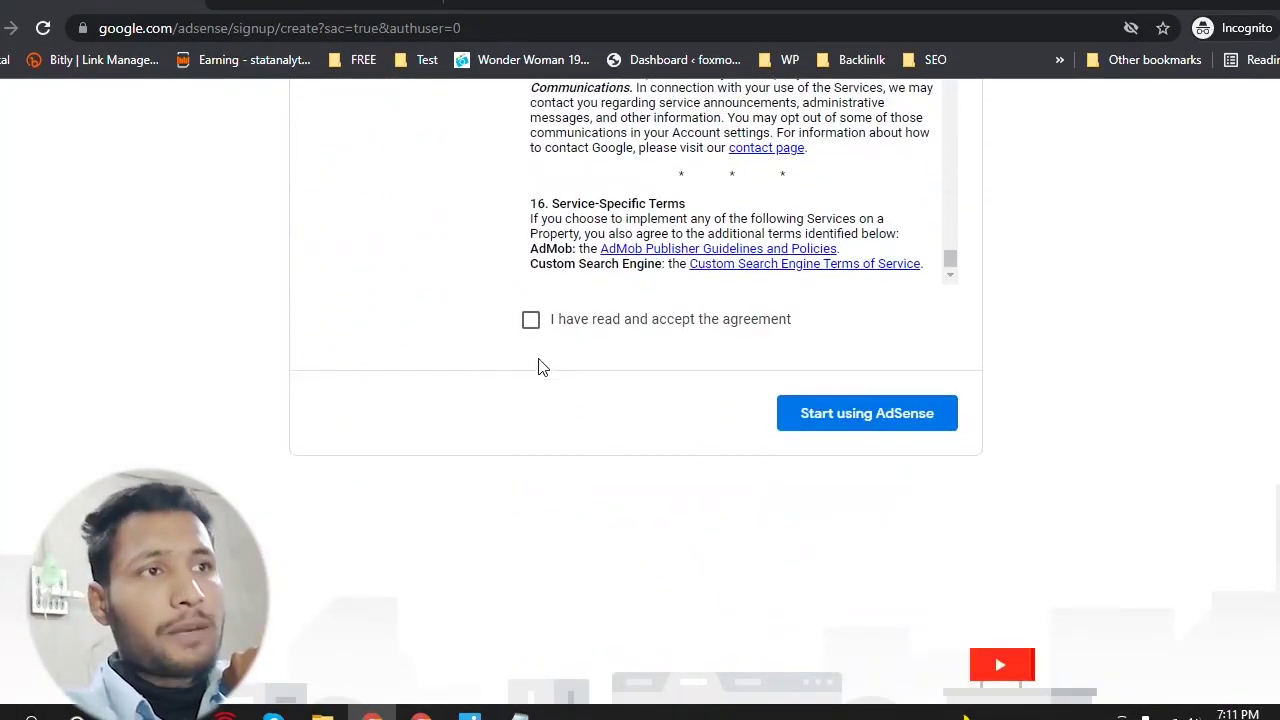
left_click(531, 320)
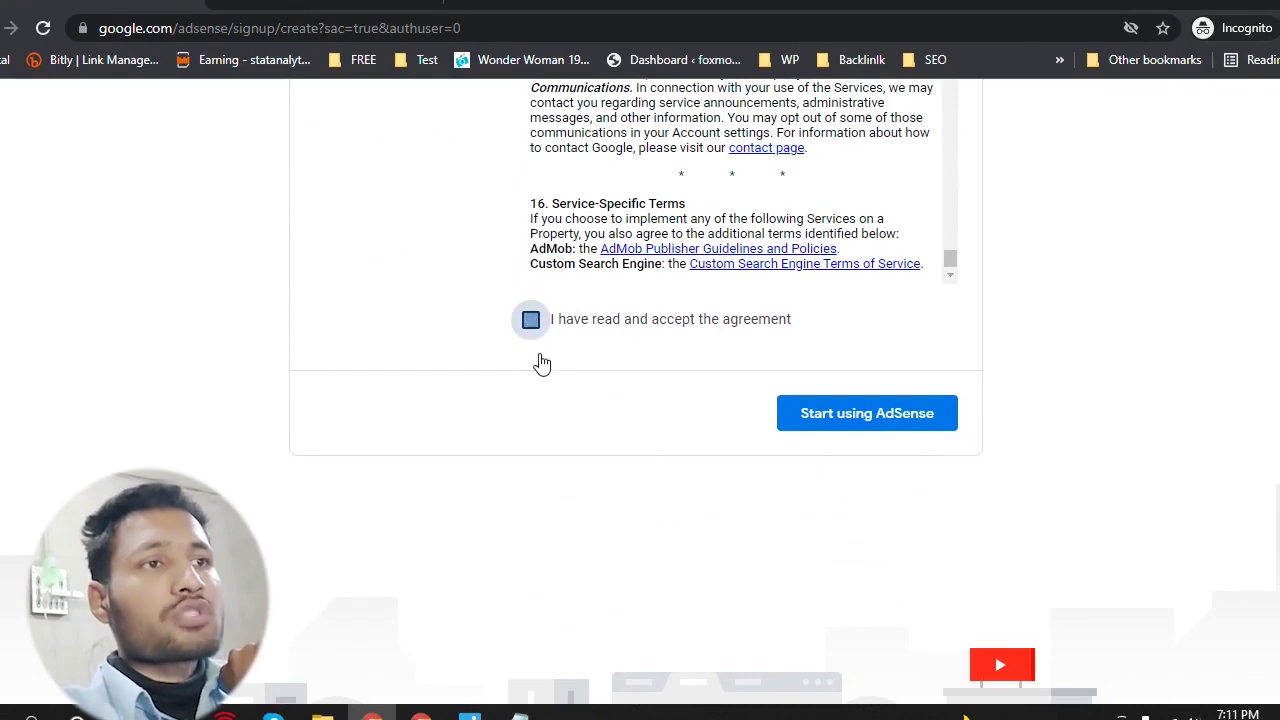
left_click(852, 433)
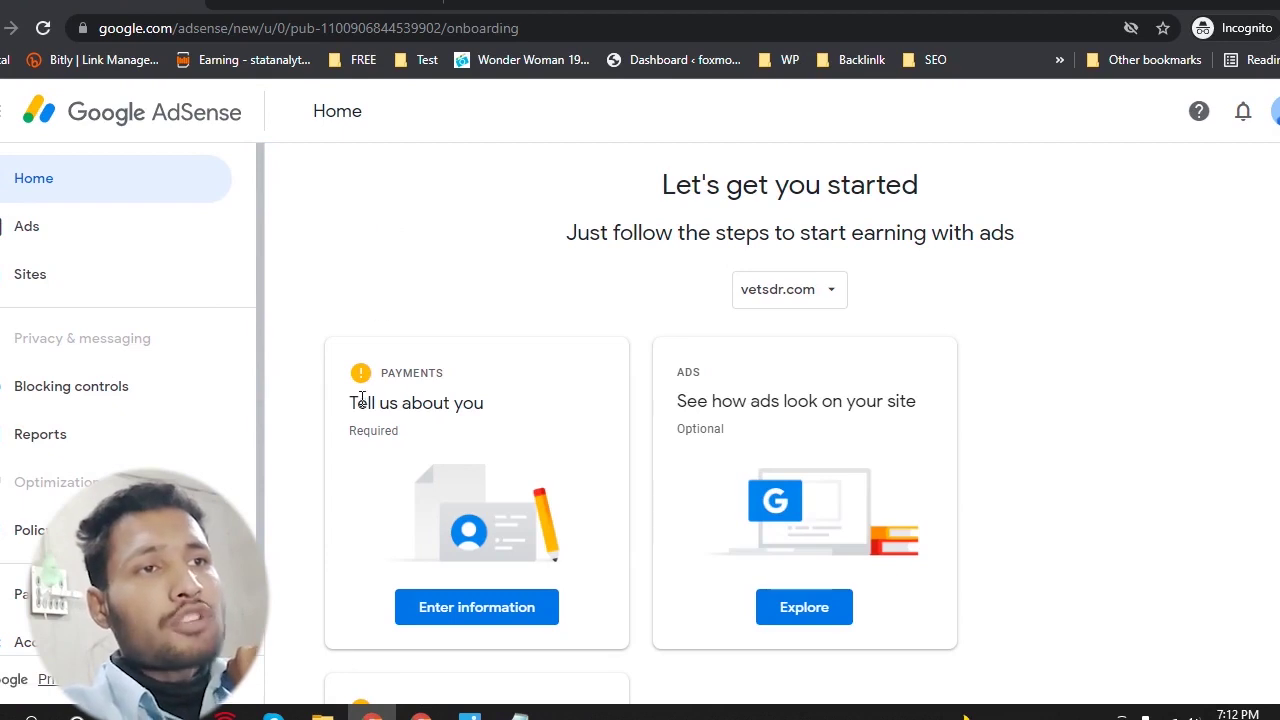
Open the required payments information form and fill in the customer's name, both address lines and postal code.
scroll(532, 572, "down", 1)
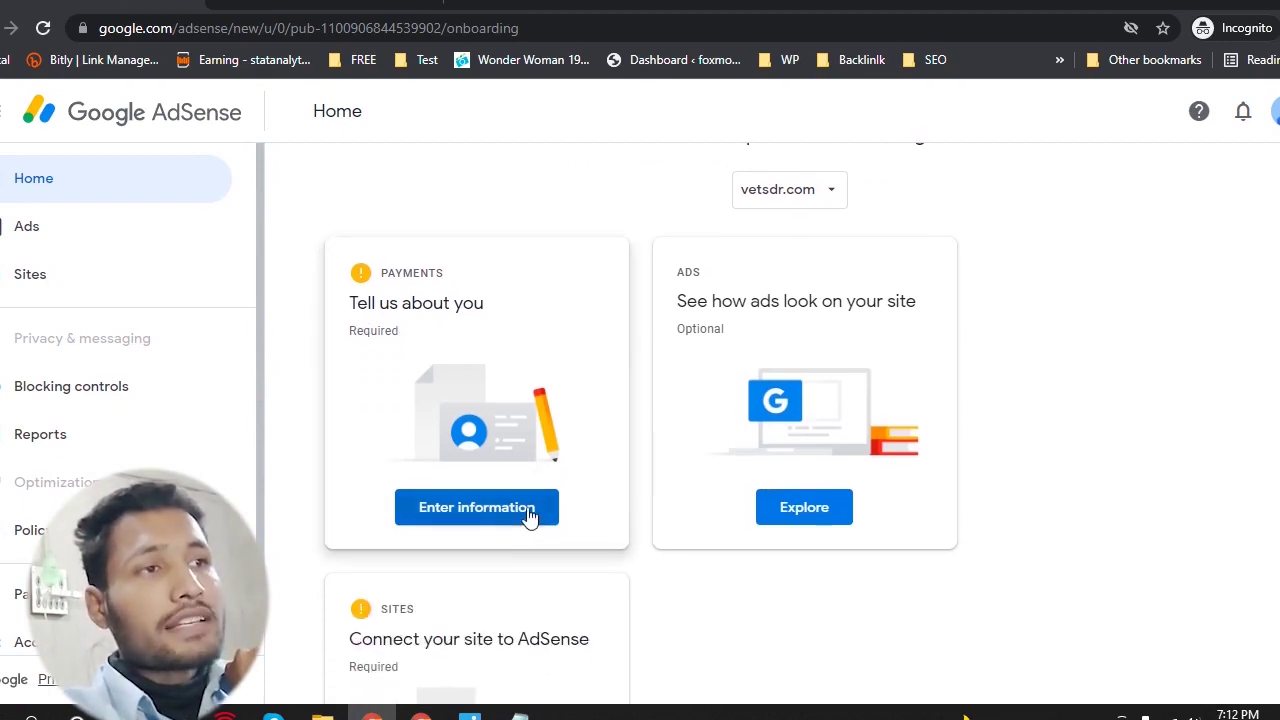
scroll(461, 590, "down", 2)
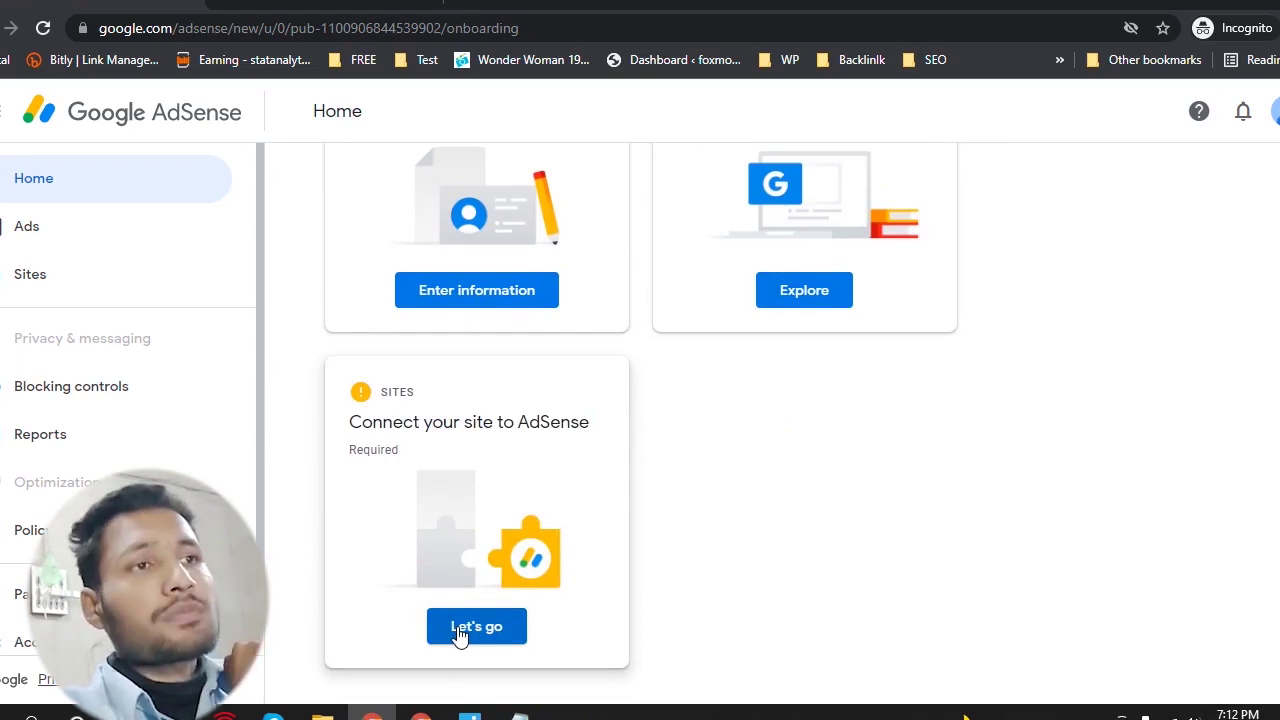
scroll(486, 514, "up", 3)
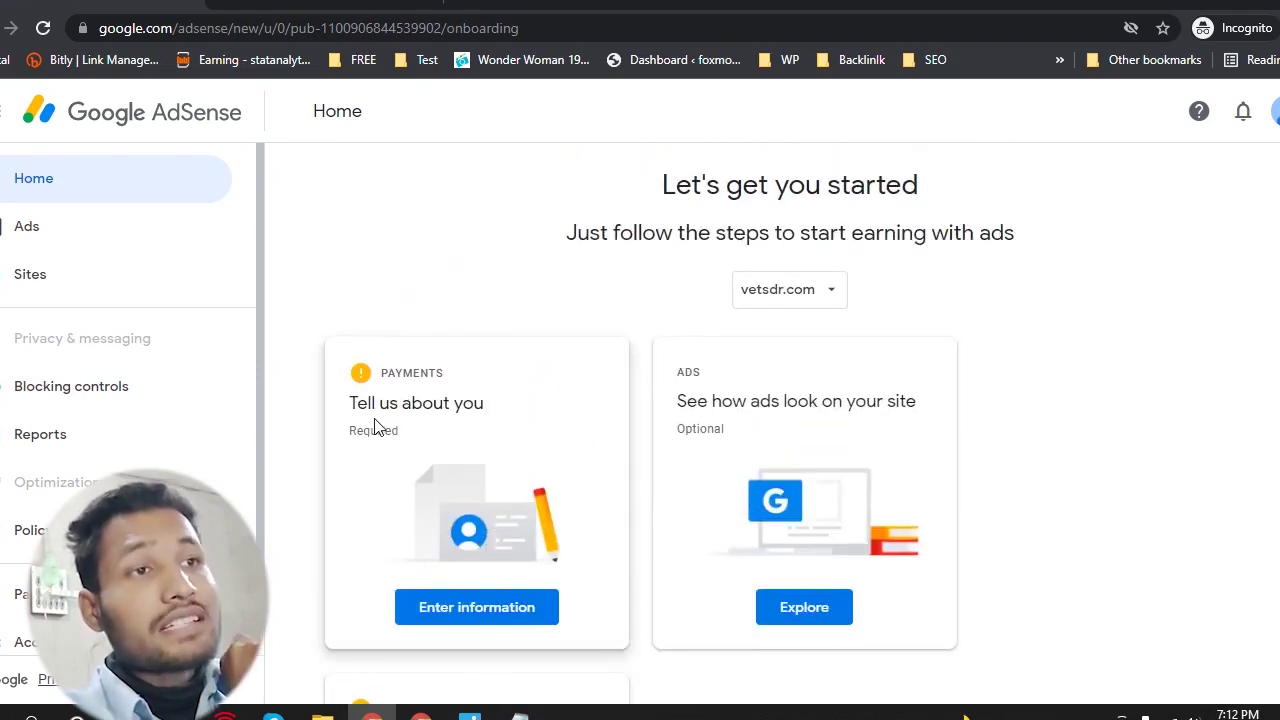
left_click(475, 612)
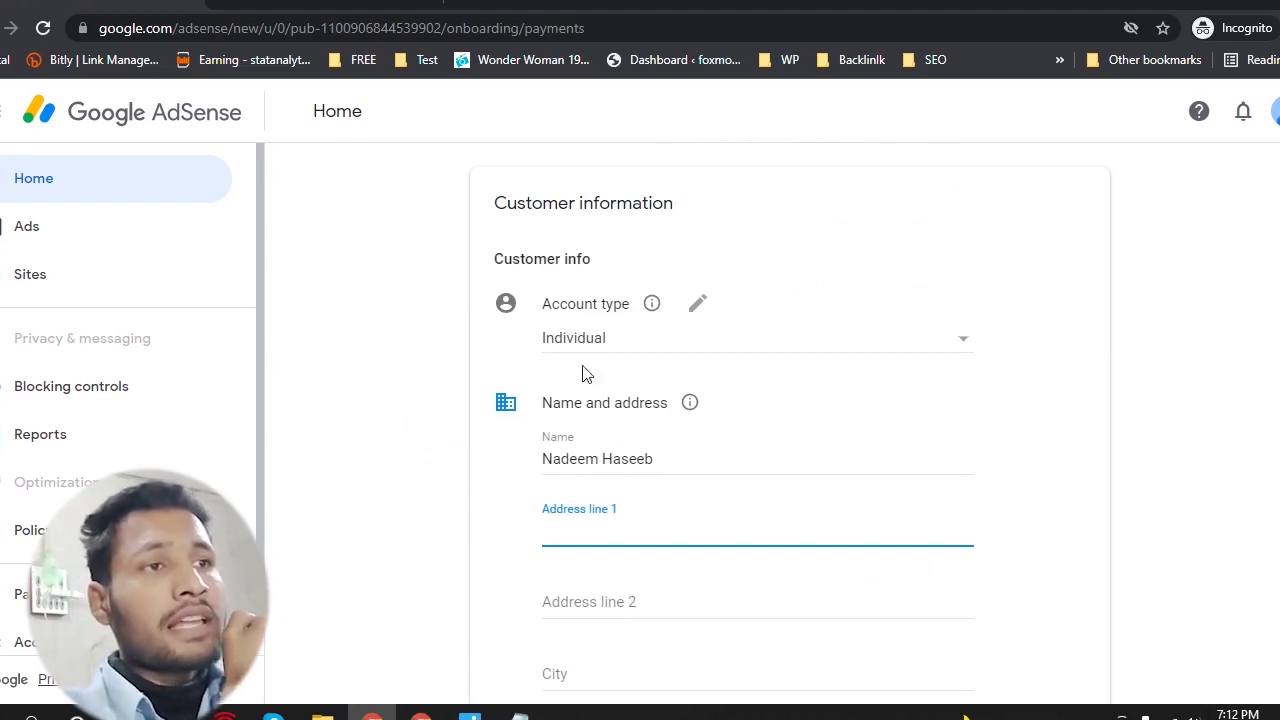
scroll(572, 516, "down", 1)
scroll(572, 516, "down", 1)
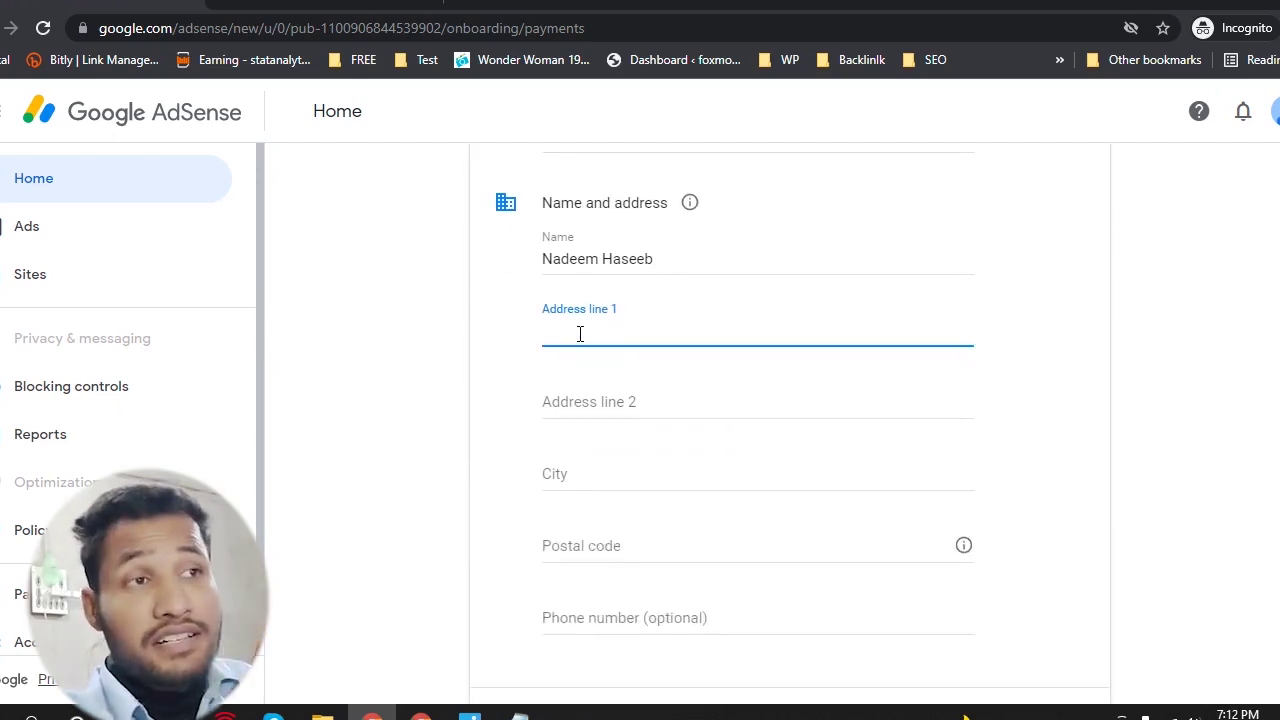
scroll(588, 400, "down", 1)
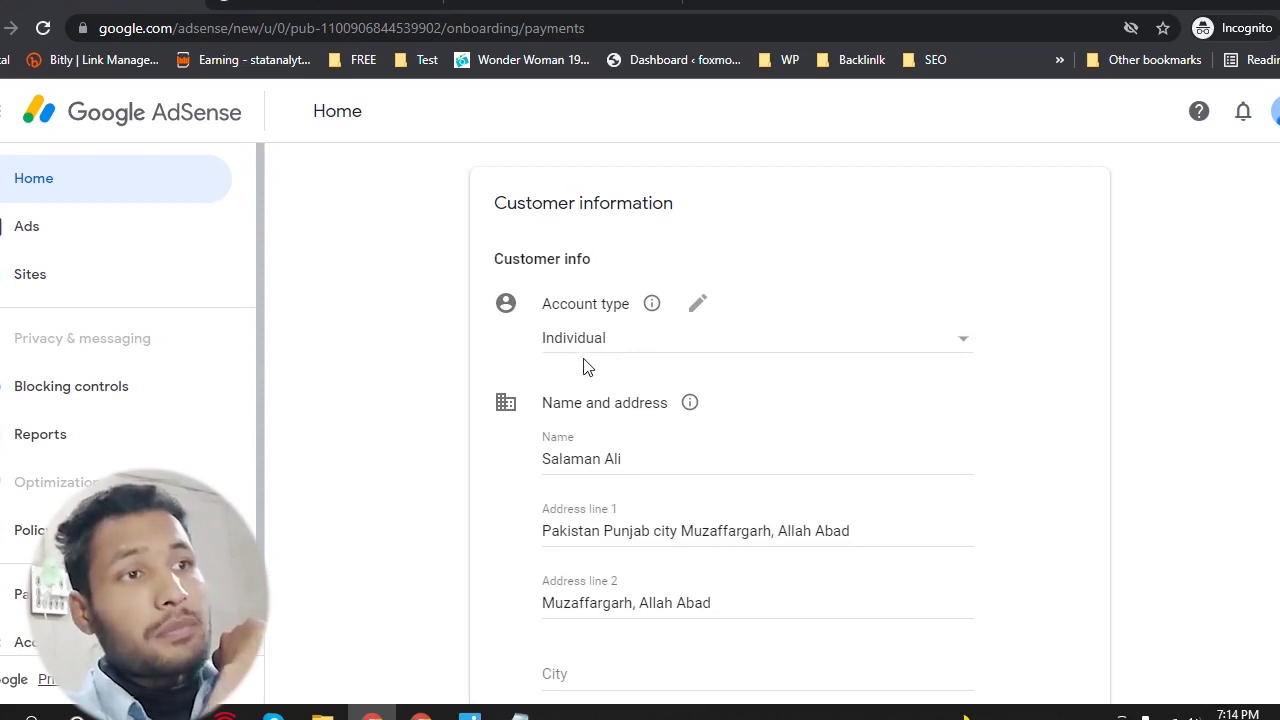
Copy the city name from the second address line into the City field and submit the customer information.
scroll(665, 460, "down", 2)
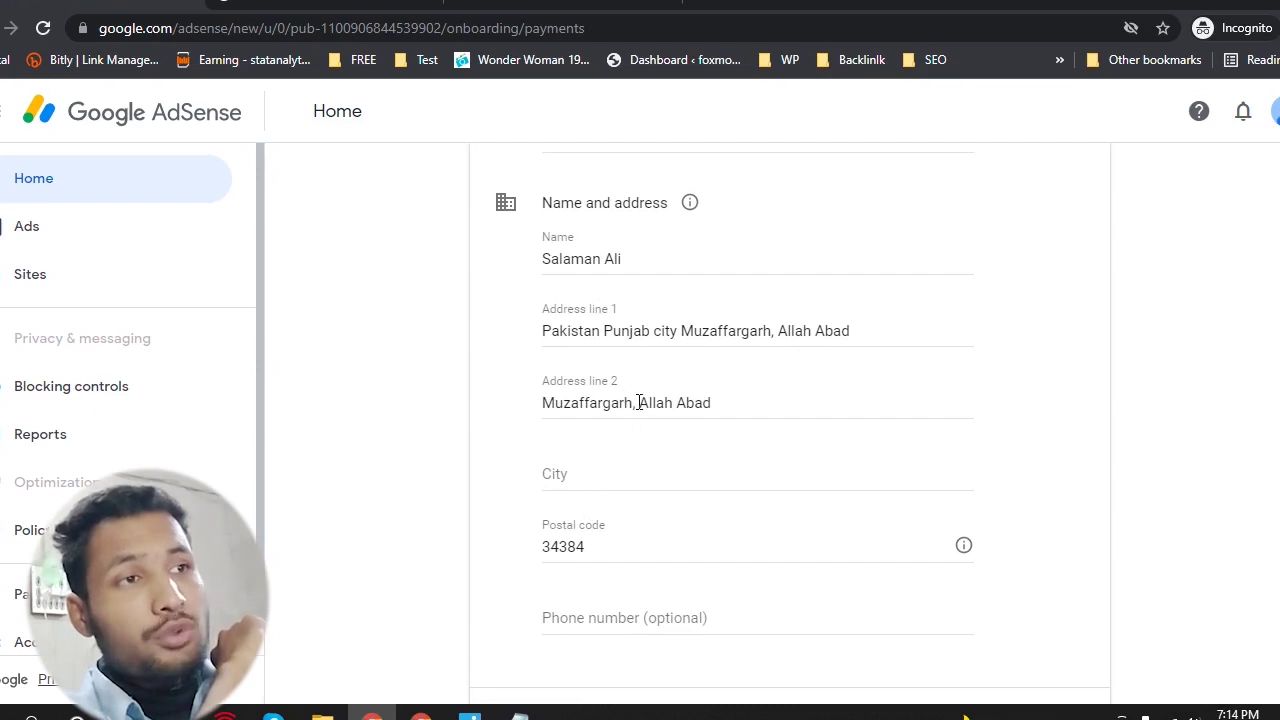
left_click_drag(632, 402, 537, 405)
key("ctrl+c")
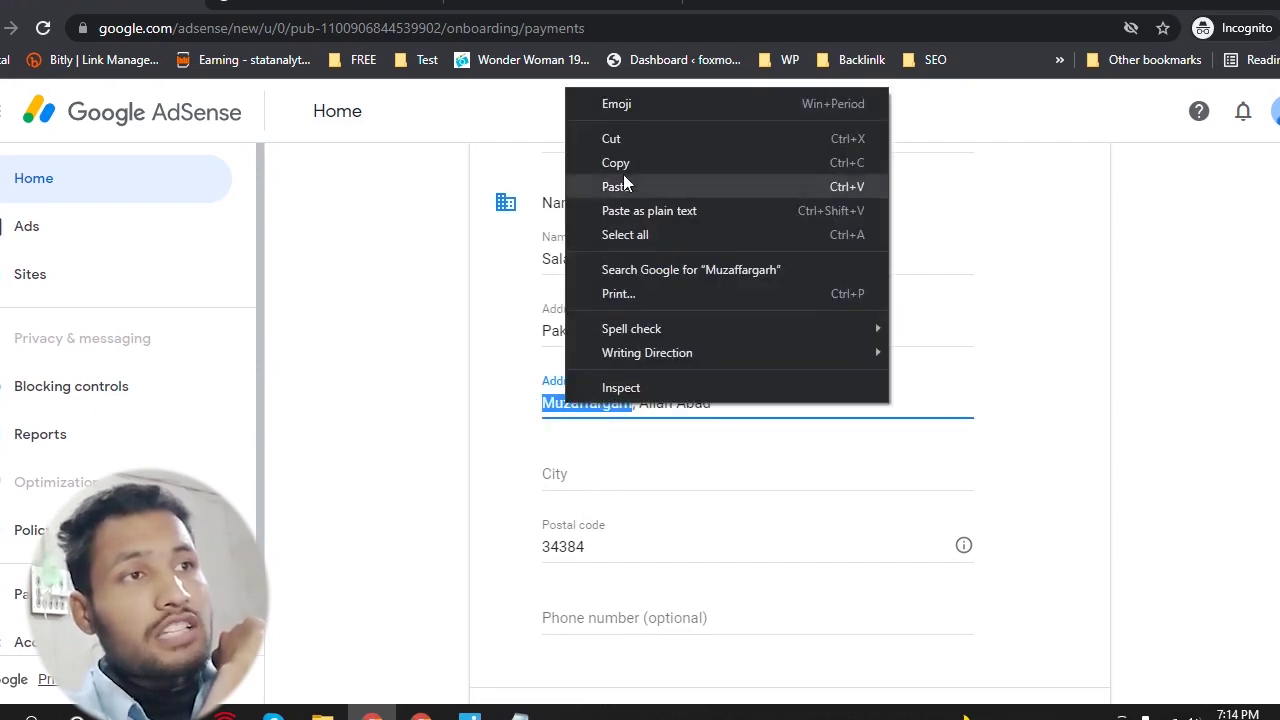
left_click(630, 165)
right_click(582, 474)
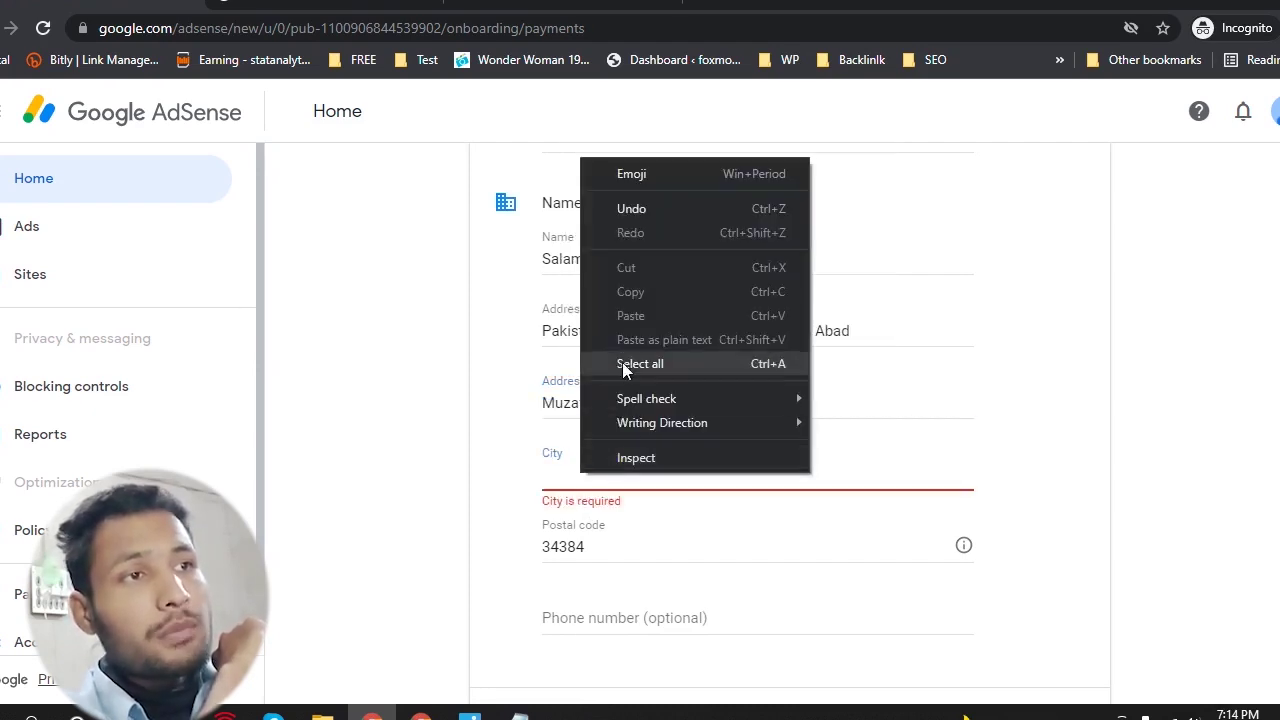
left_click(555, 473)
right_click(555, 473)
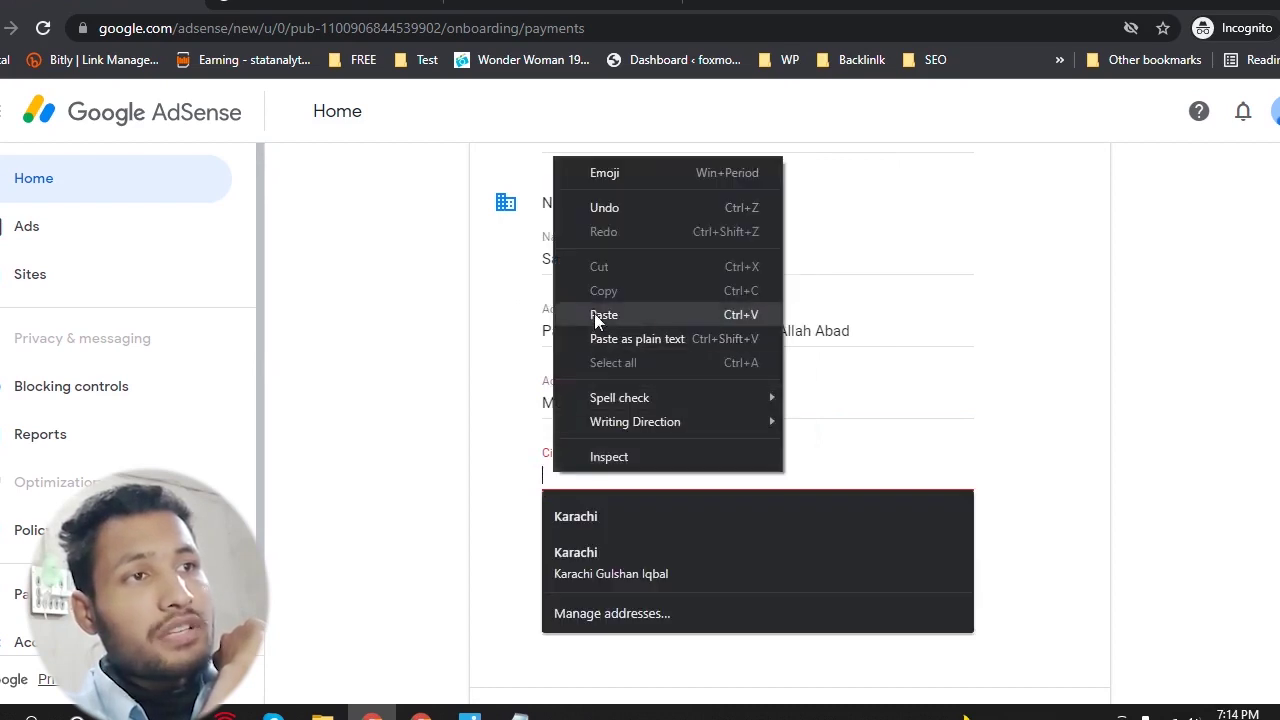
left_click(594, 315)
left_click(451, 449)
scroll(587, 570, "down", 1)
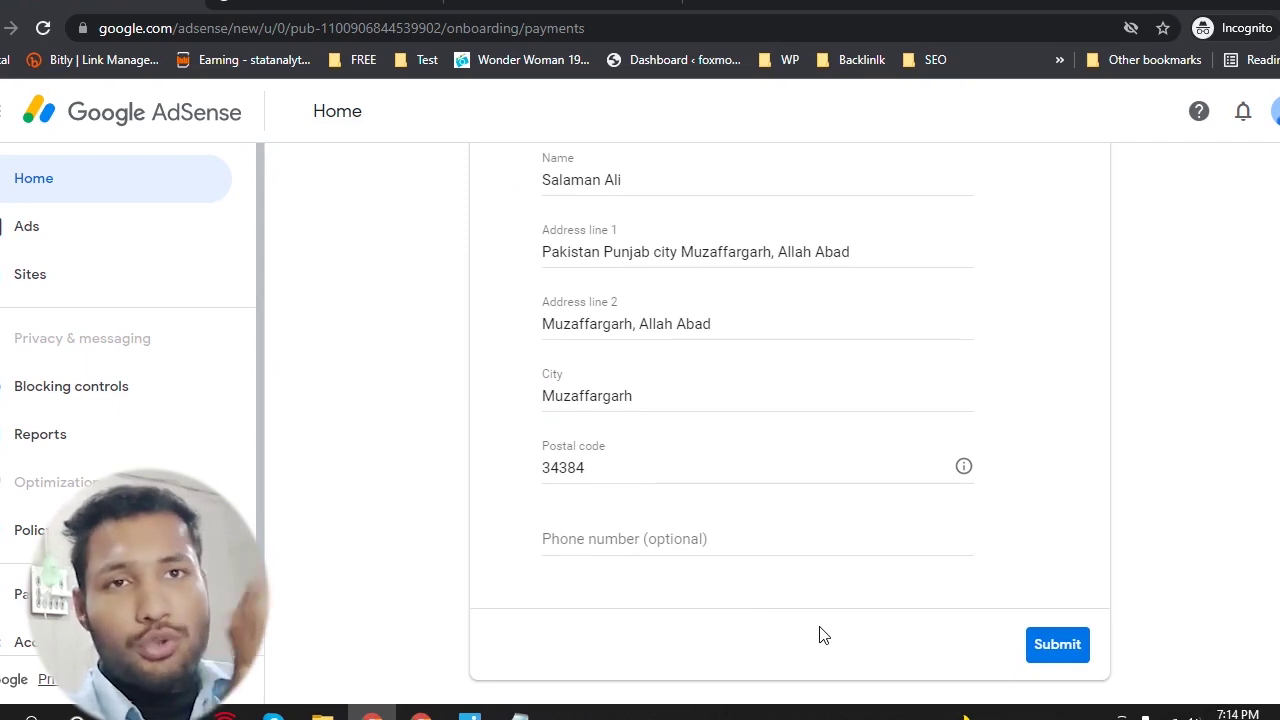
left_click(1070, 650)
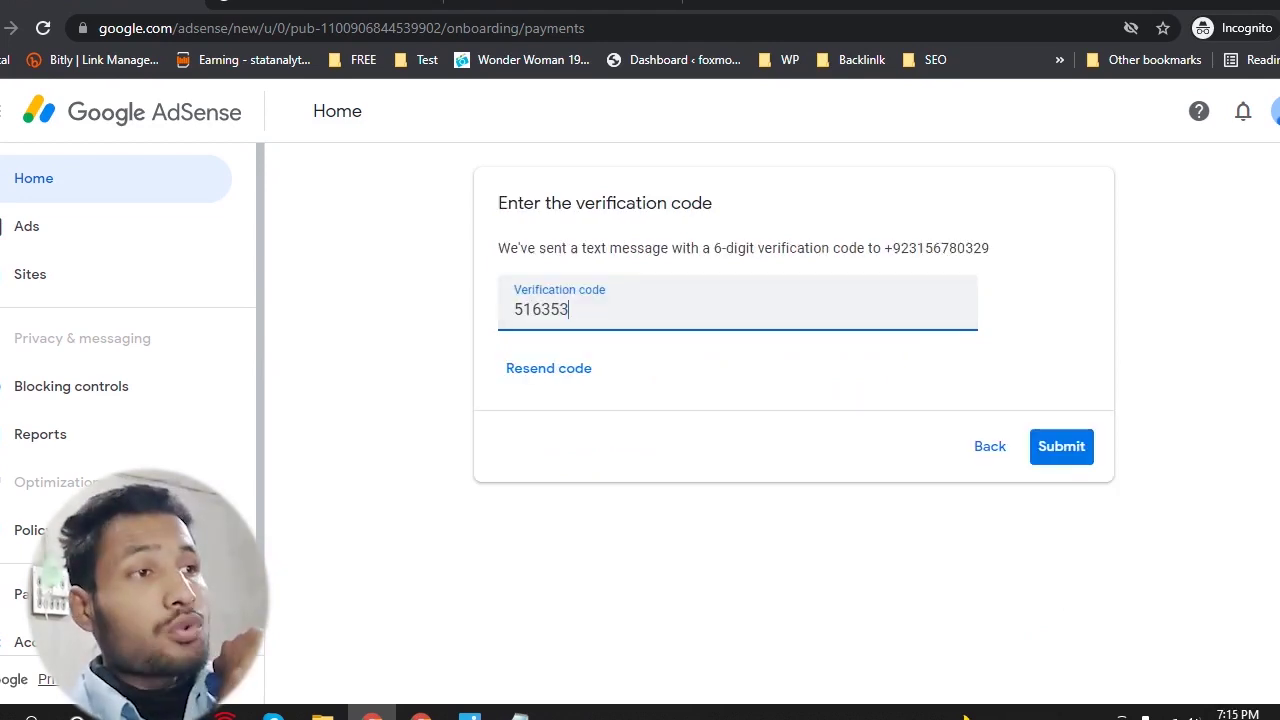
Submit the phone verification code, correct its mistyped digit and submit it again.
left_click(1061, 447)
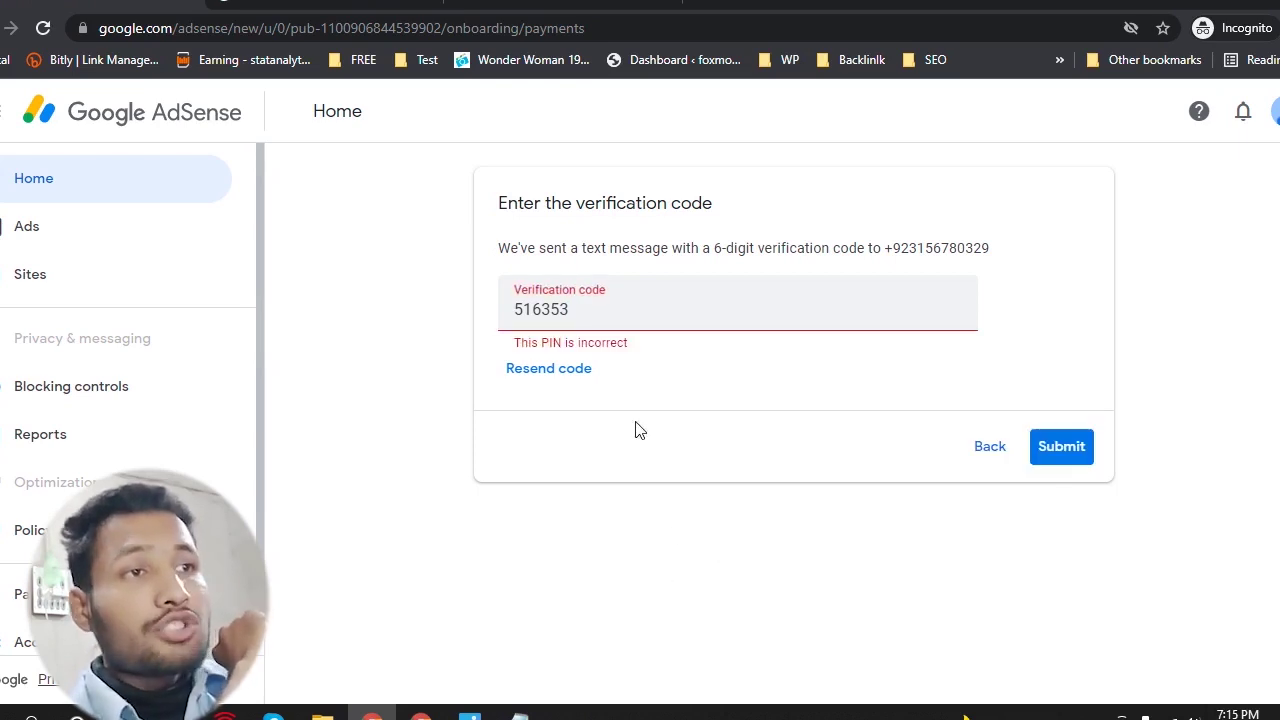
left_click(600, 313)
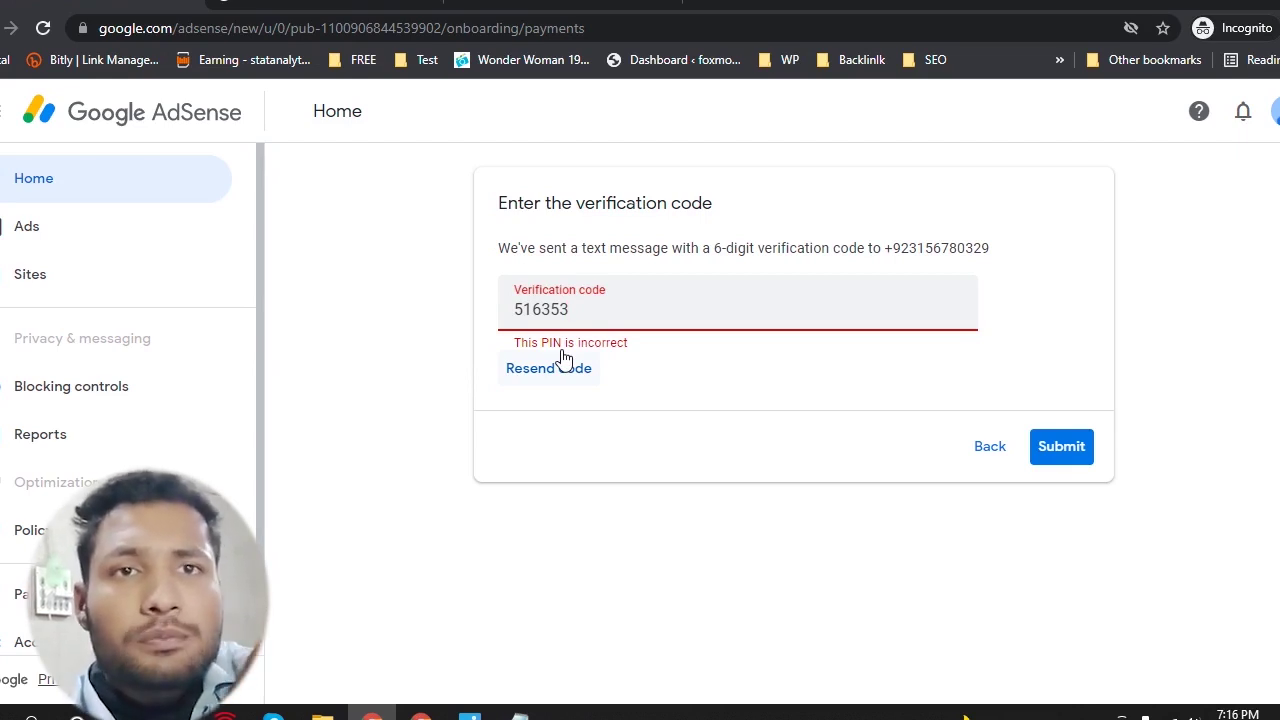
left_click(550, 309)
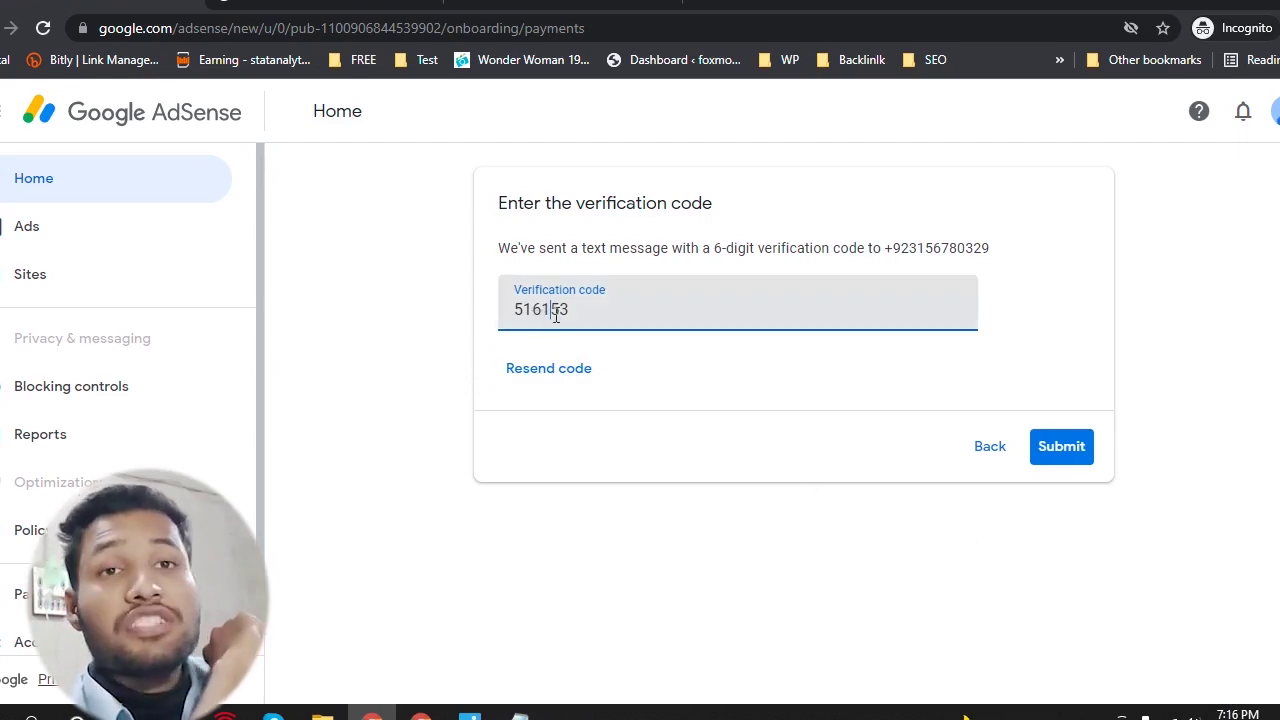
left_click(1061, 446)
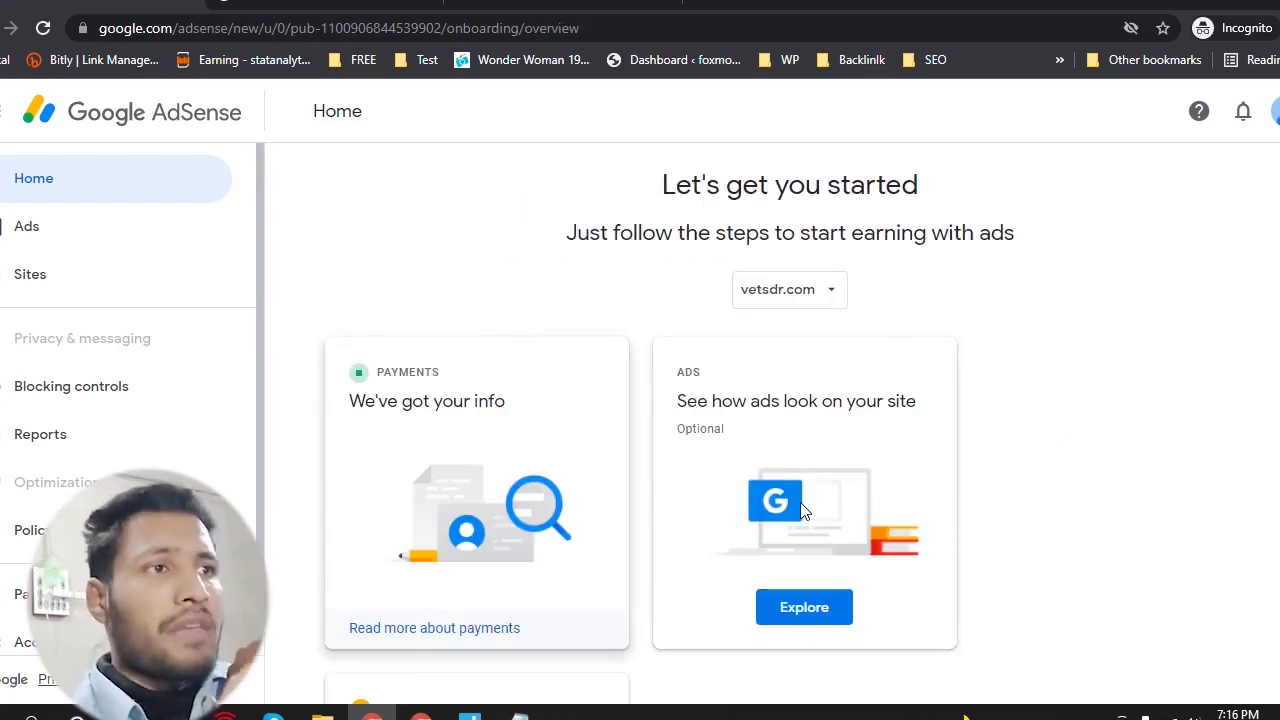
Explore how ads look on vetsdr.com, turn on Auto ads and apply the ad settings to the site now.
scroll(795, 490, "down", 2)
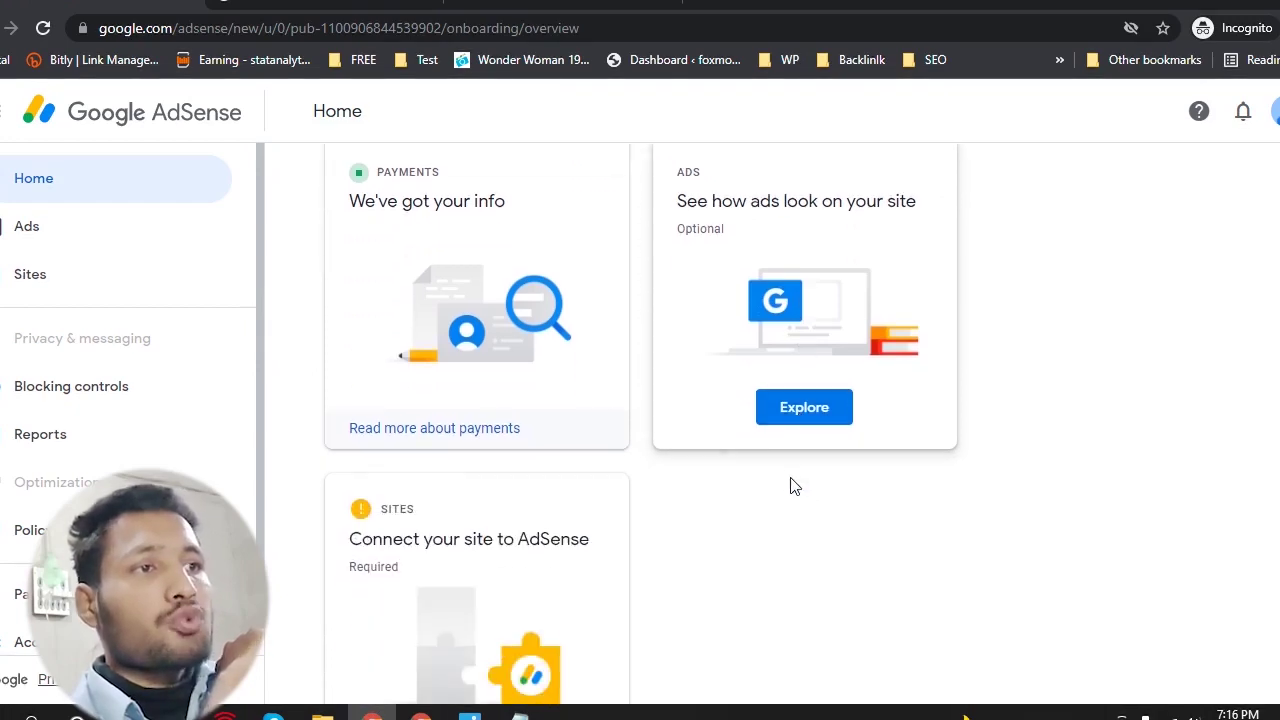
left_click(801, 422)
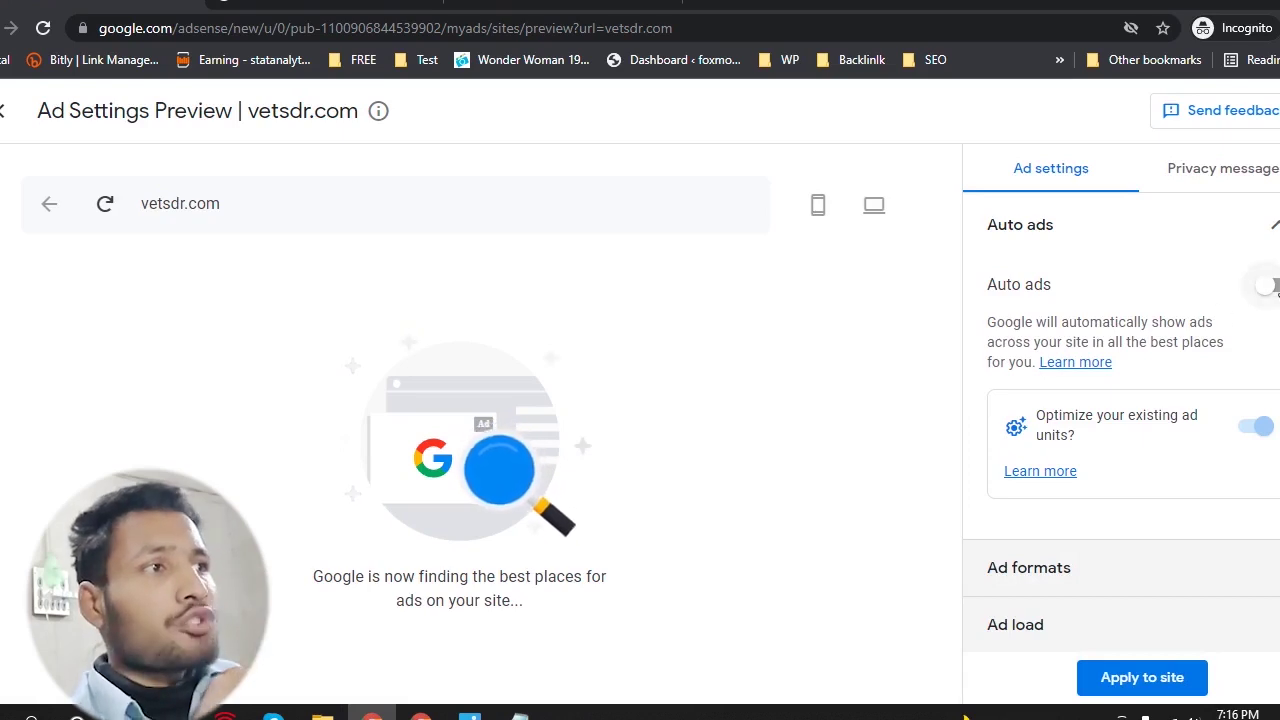
left_click(1265, 285)
scroll(1130, 360, "down", 1)
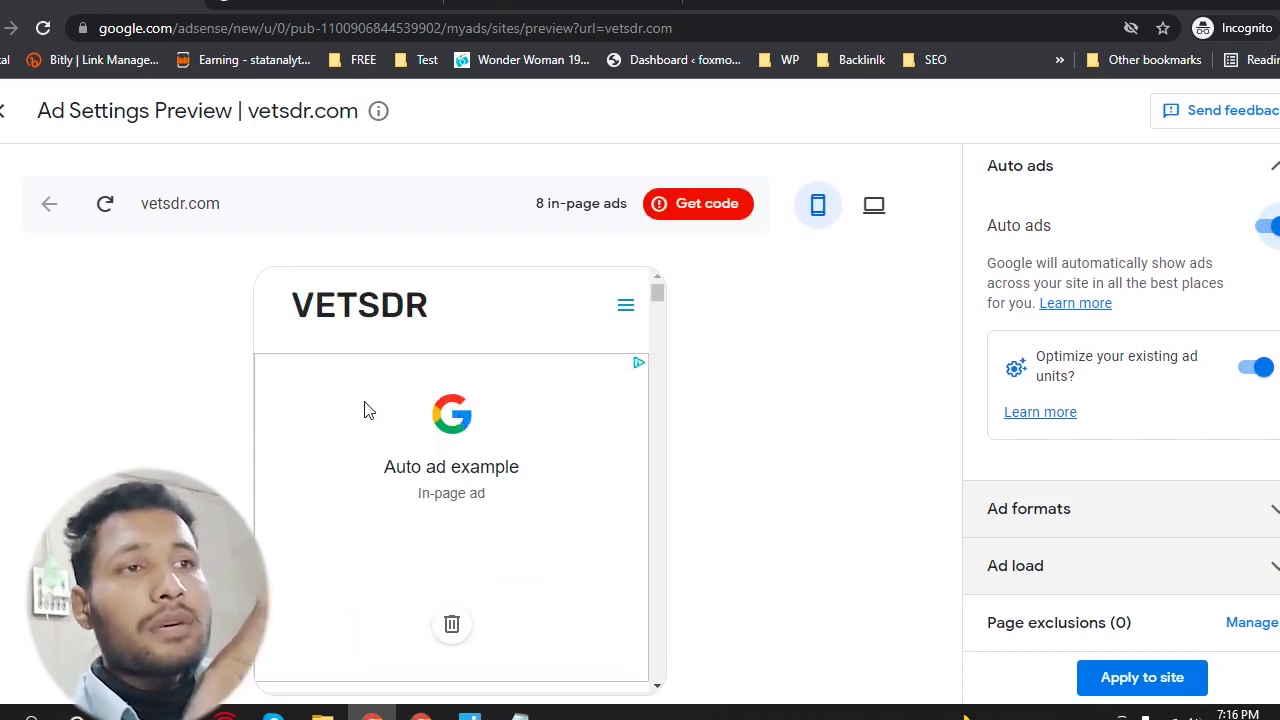
left_click(1135, 681)
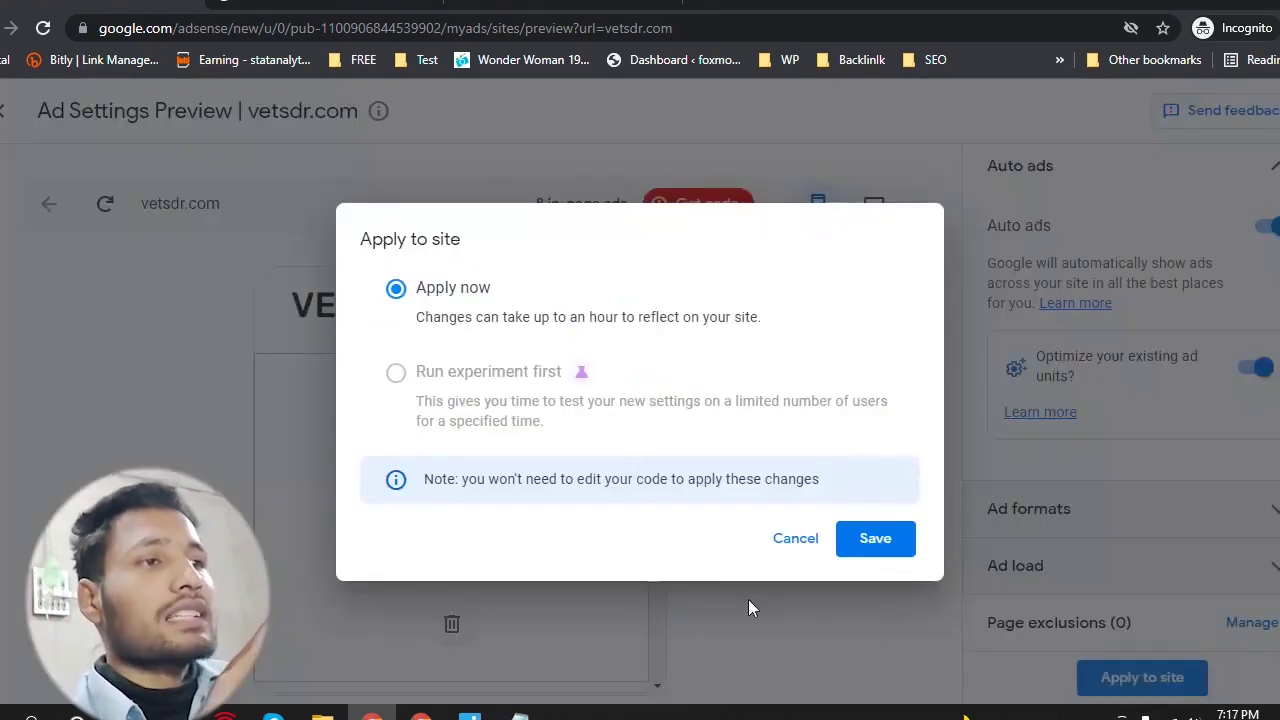
left_click(889, 543)
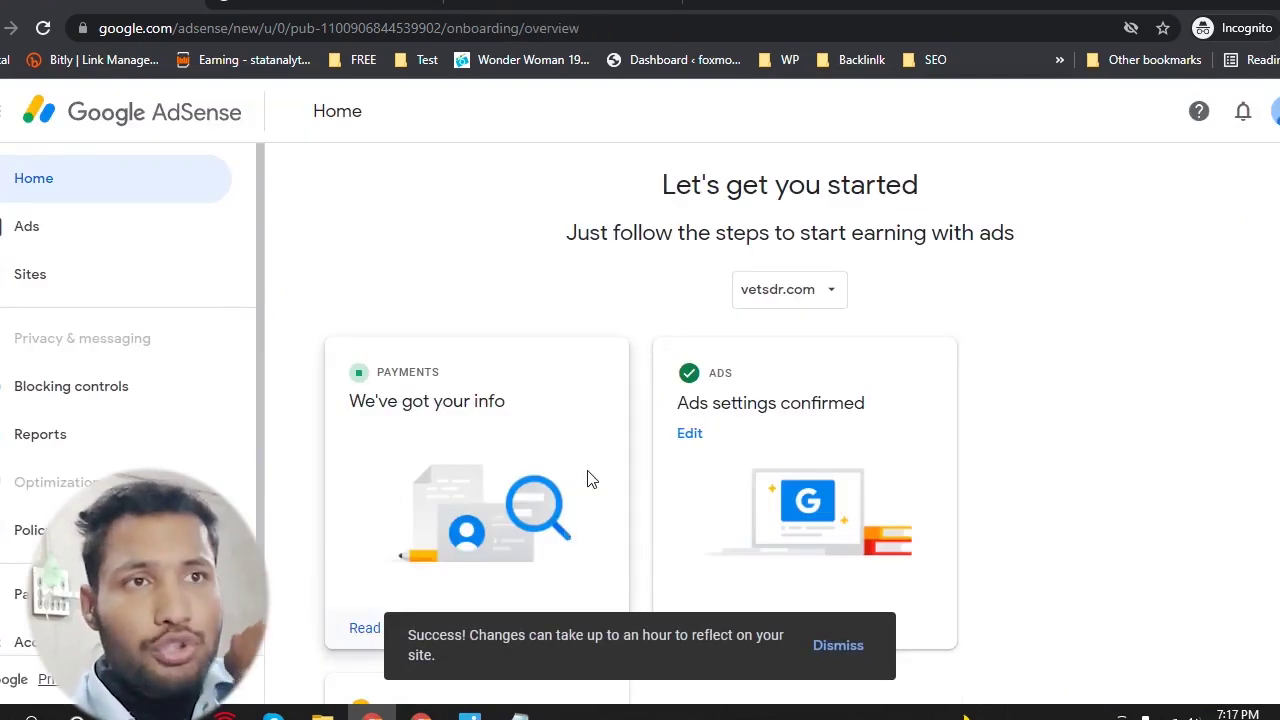
Open the required task for connecting the site to AdSense and copy the AdSense code.
scroll(589, 480, "down", 3)
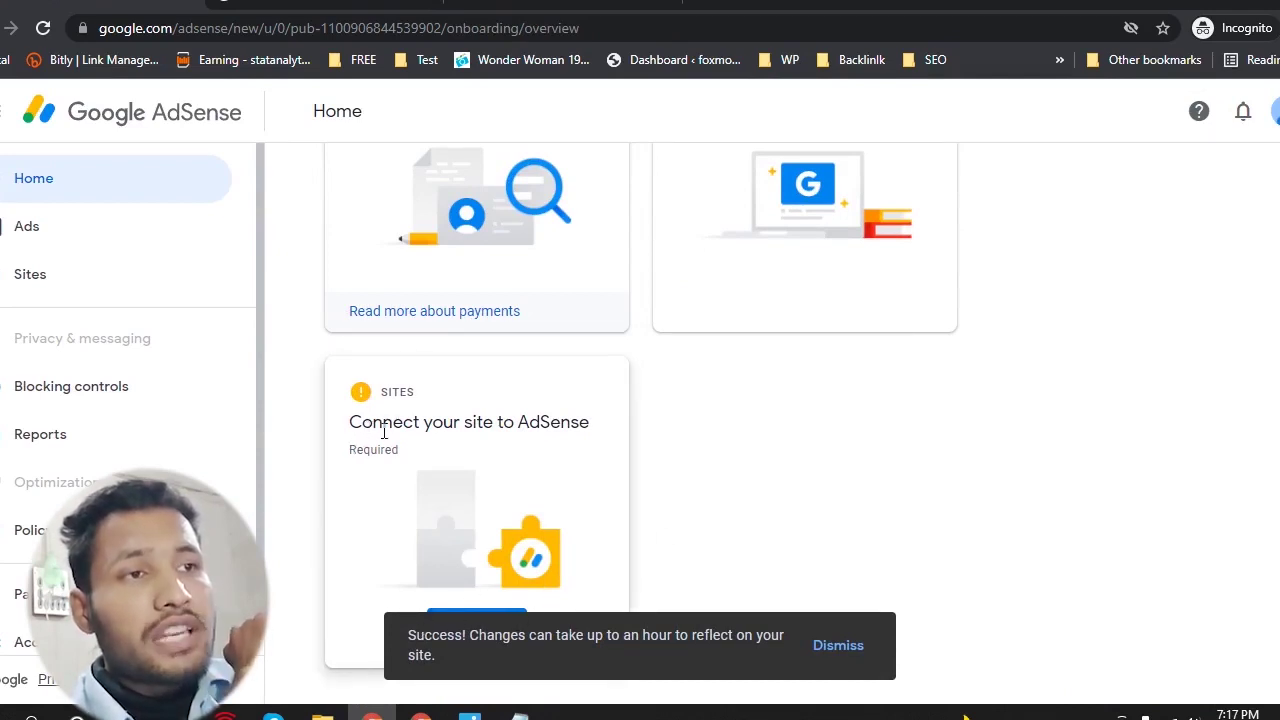
left_click(488, 628)
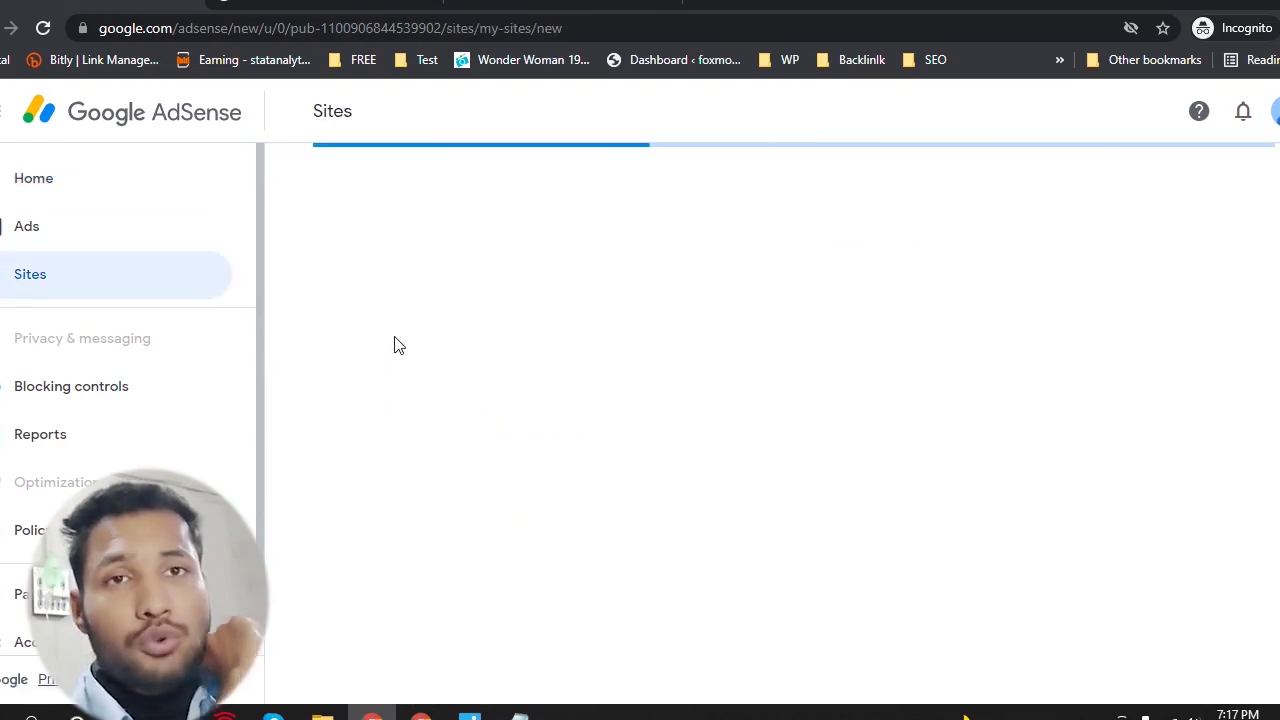
scroll(537, 535, "down", 3)
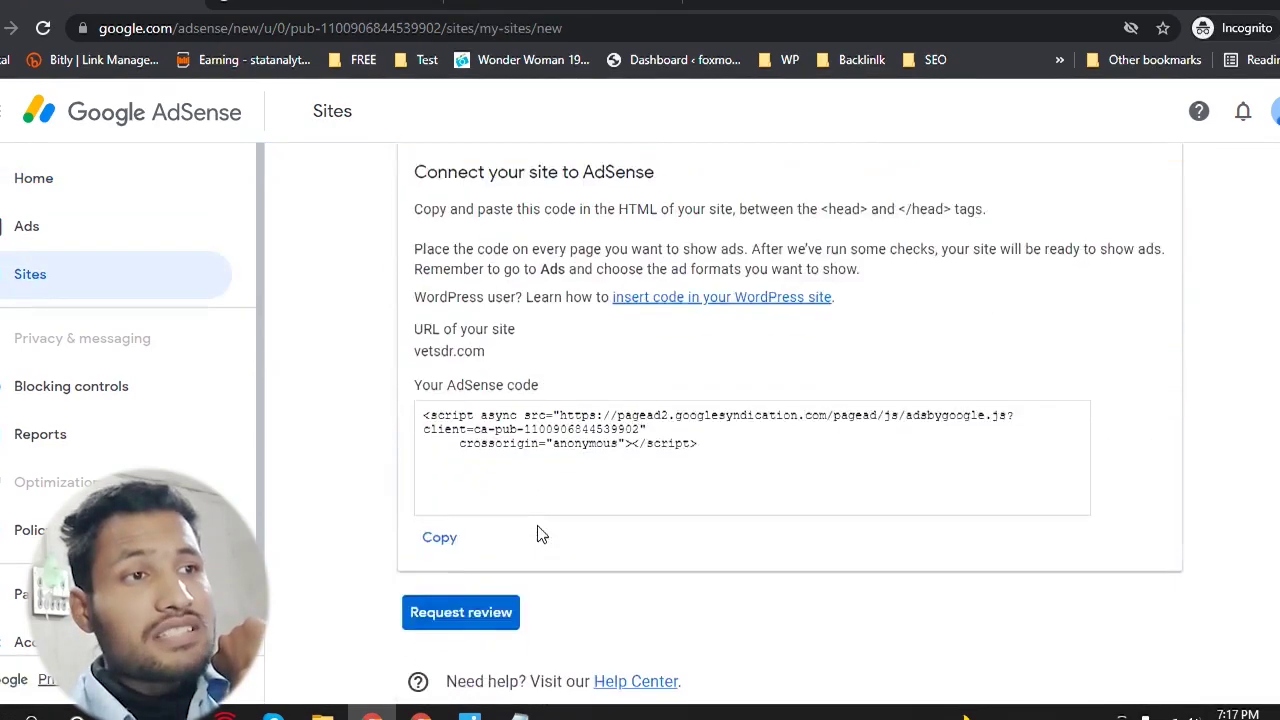
scroll(537, 535, "down", 1)
left_click(443, 509)
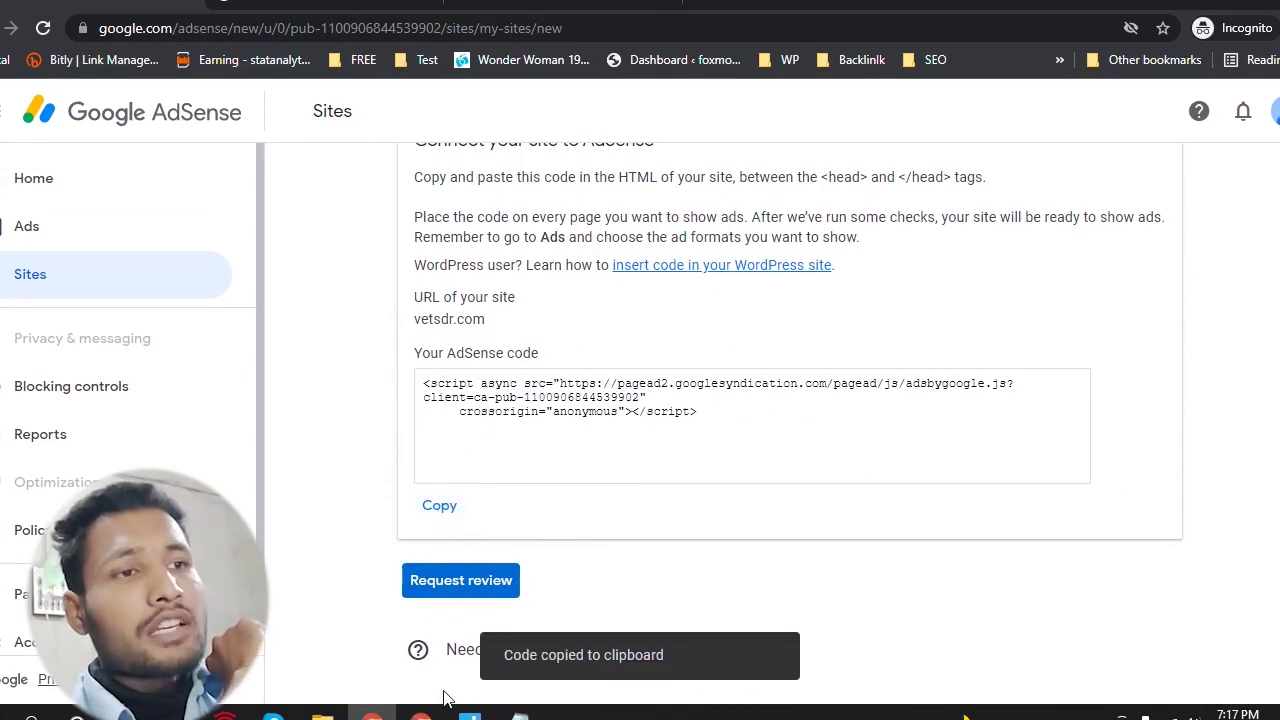
Switch to the WordPress admin of vetsdr.com and search for new plugins with the keyword "header".
left_click(421, 712)
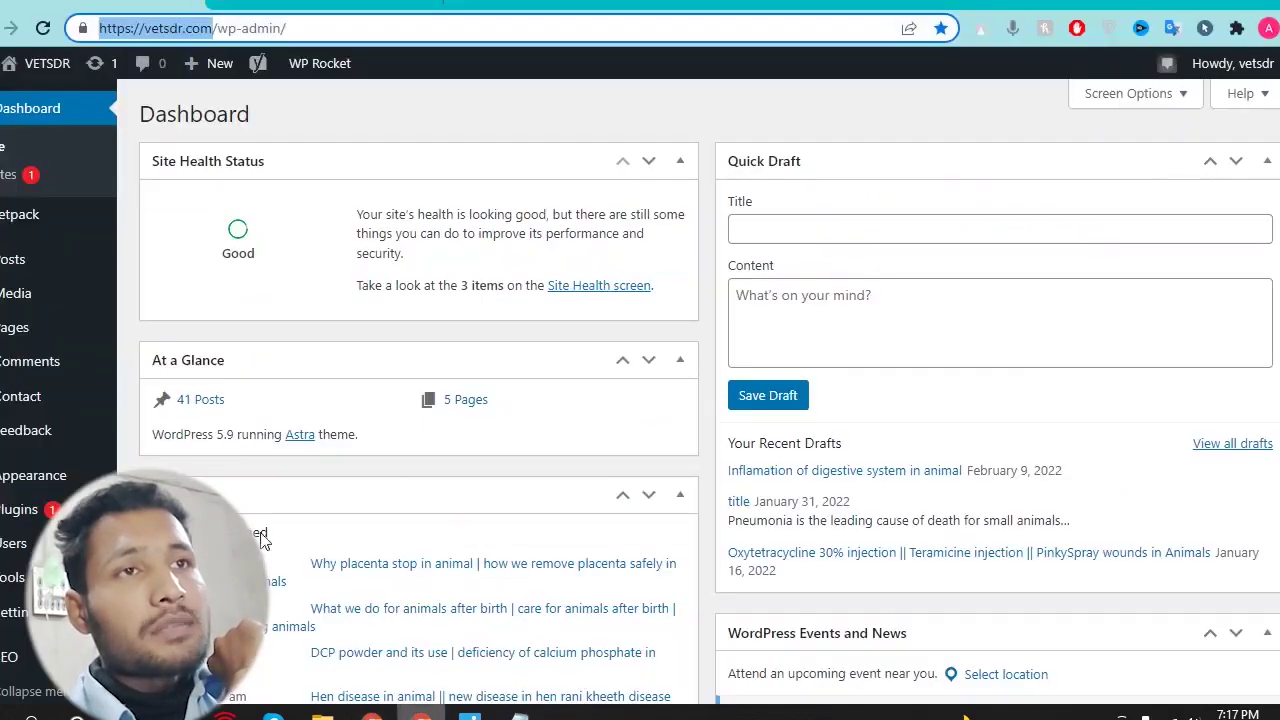
left_click(30, 520)
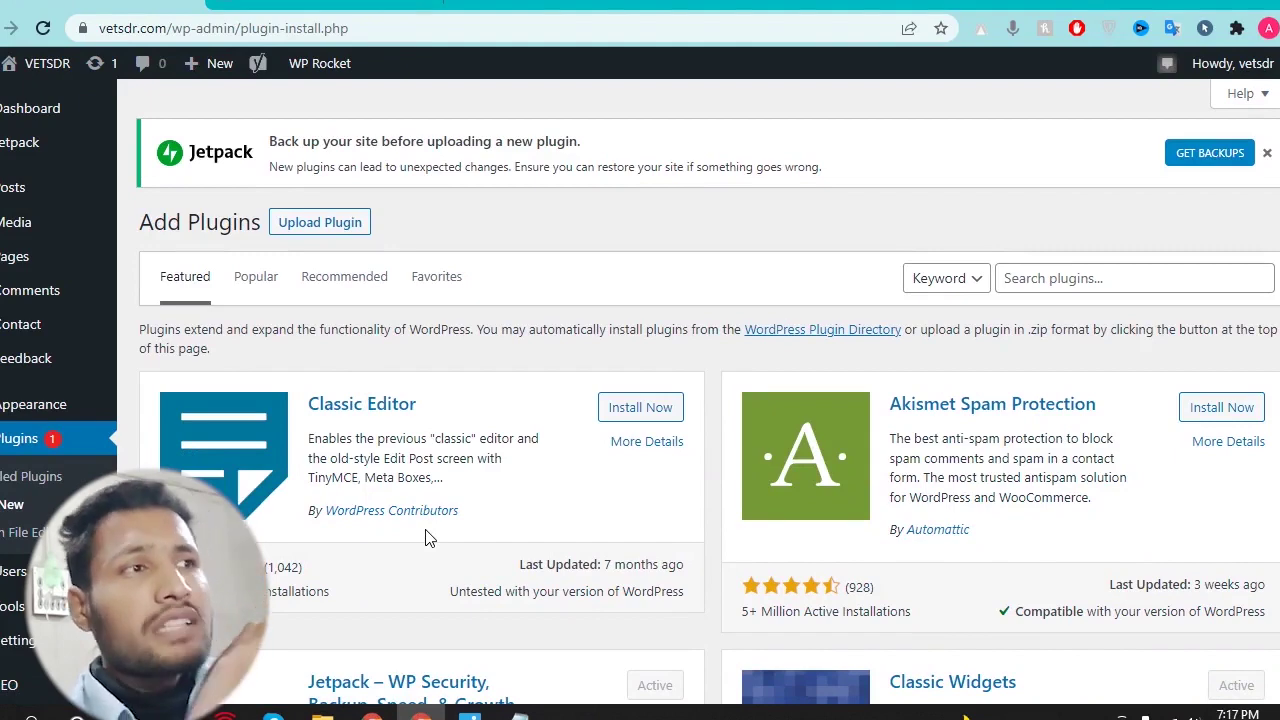
left_click(1036, 281)
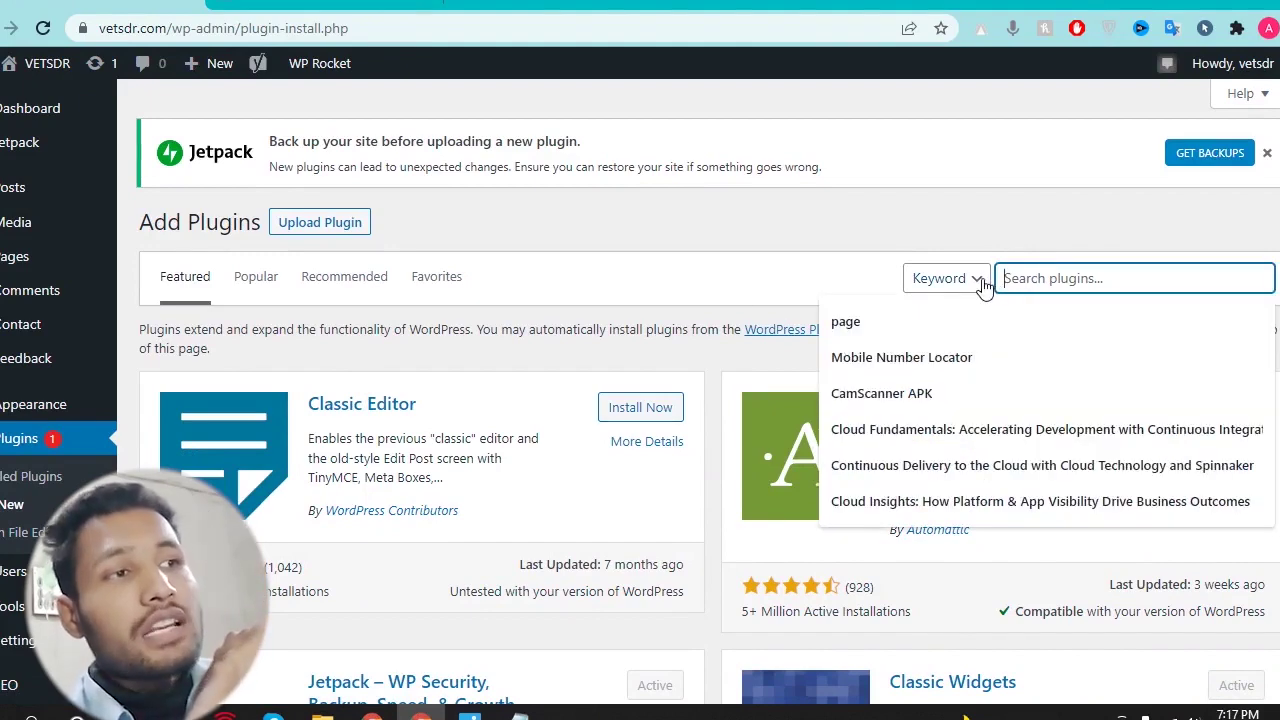
type("header")
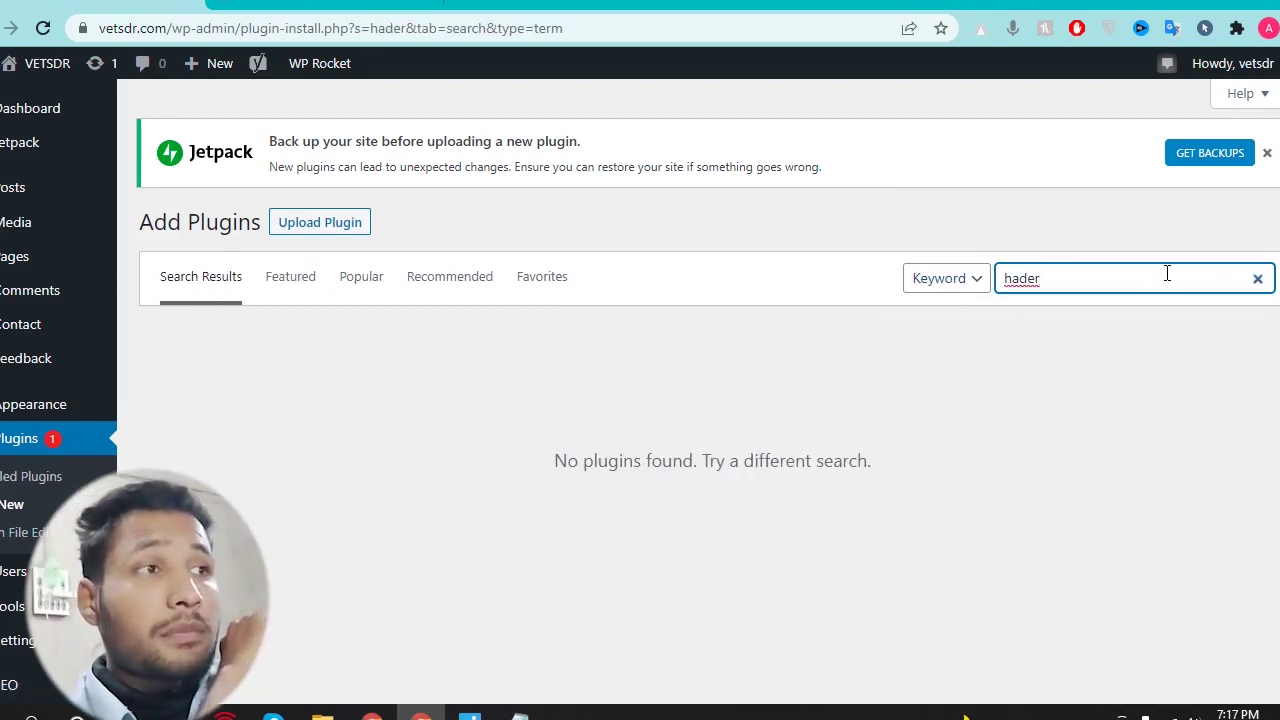
left_click_drag(1166, 271, 972, 280)
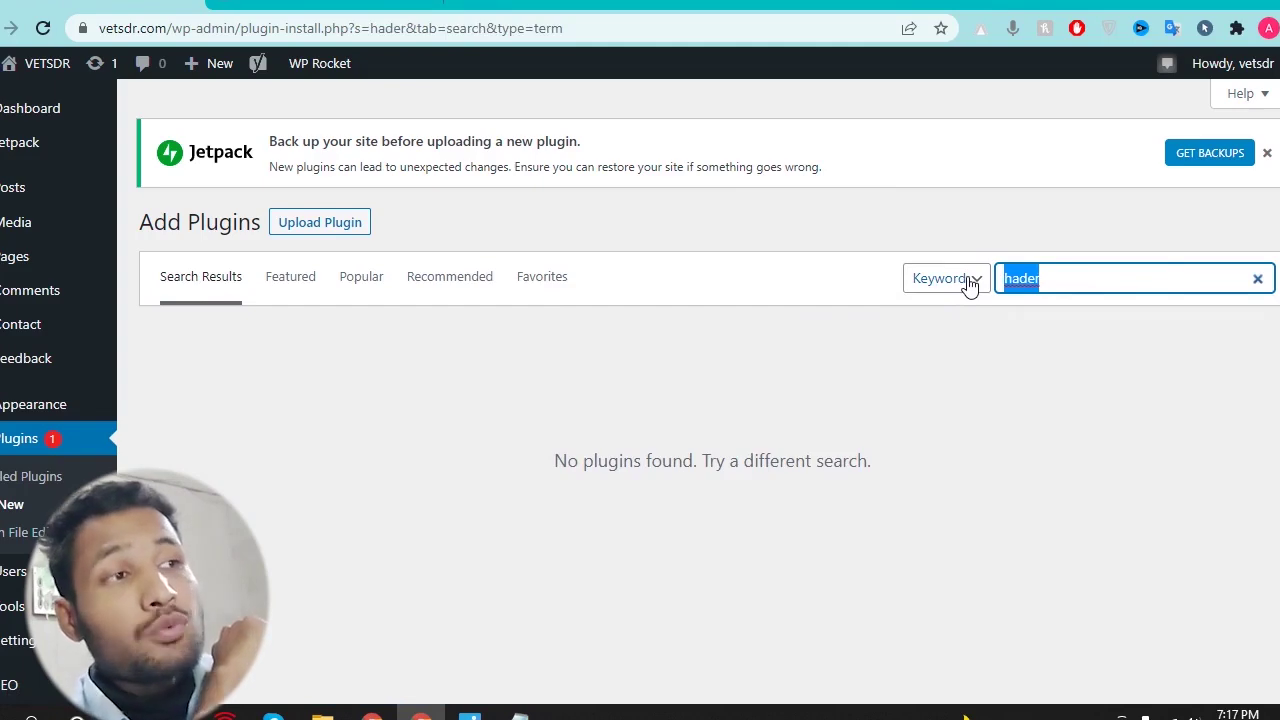
key("BackSpace")
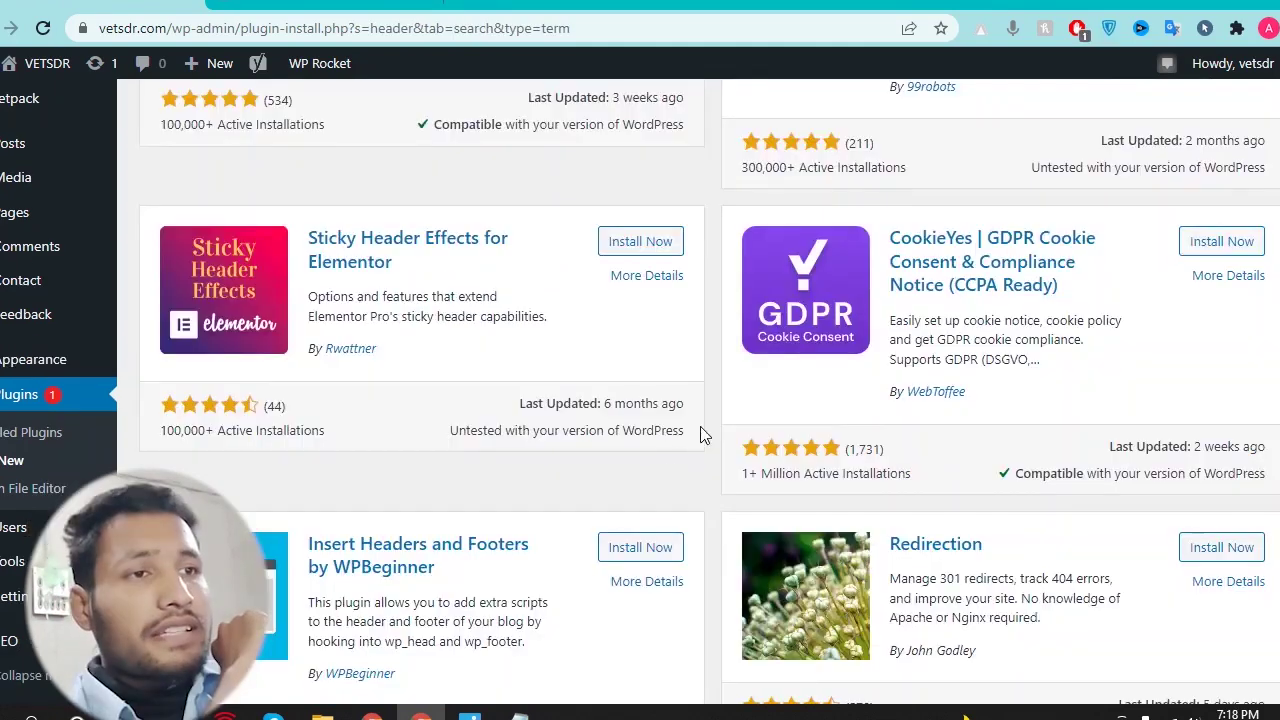
Install and activate the Insert Headers and Footers by WPBeginner plugin.
scroll(700, 354, "down", 2)
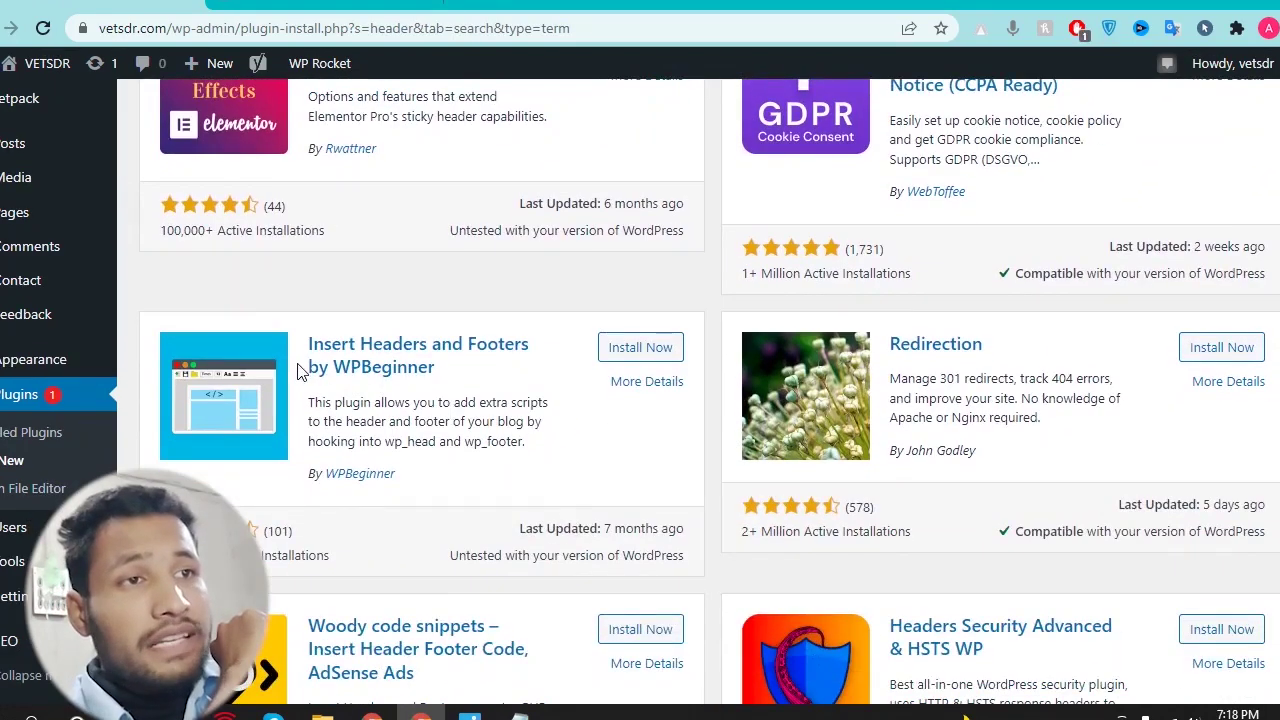
left_click_drag(306, 343, 455, 383)
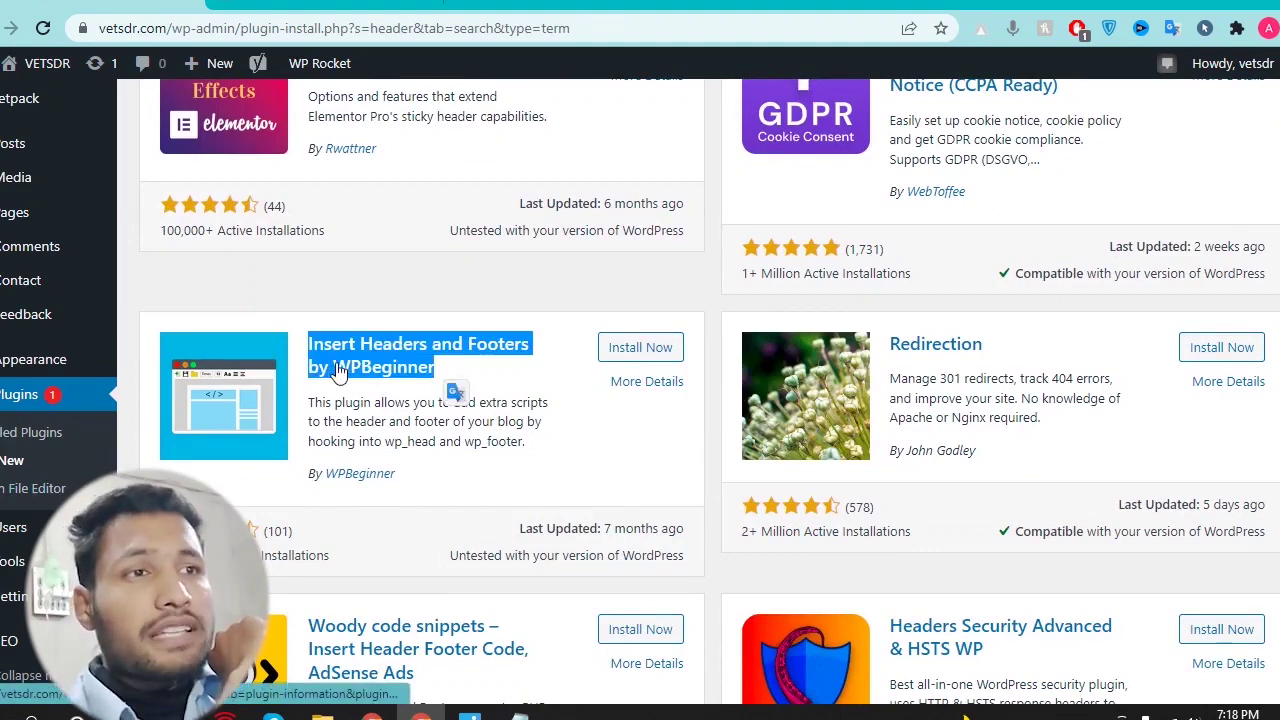
left_click(623, 358)
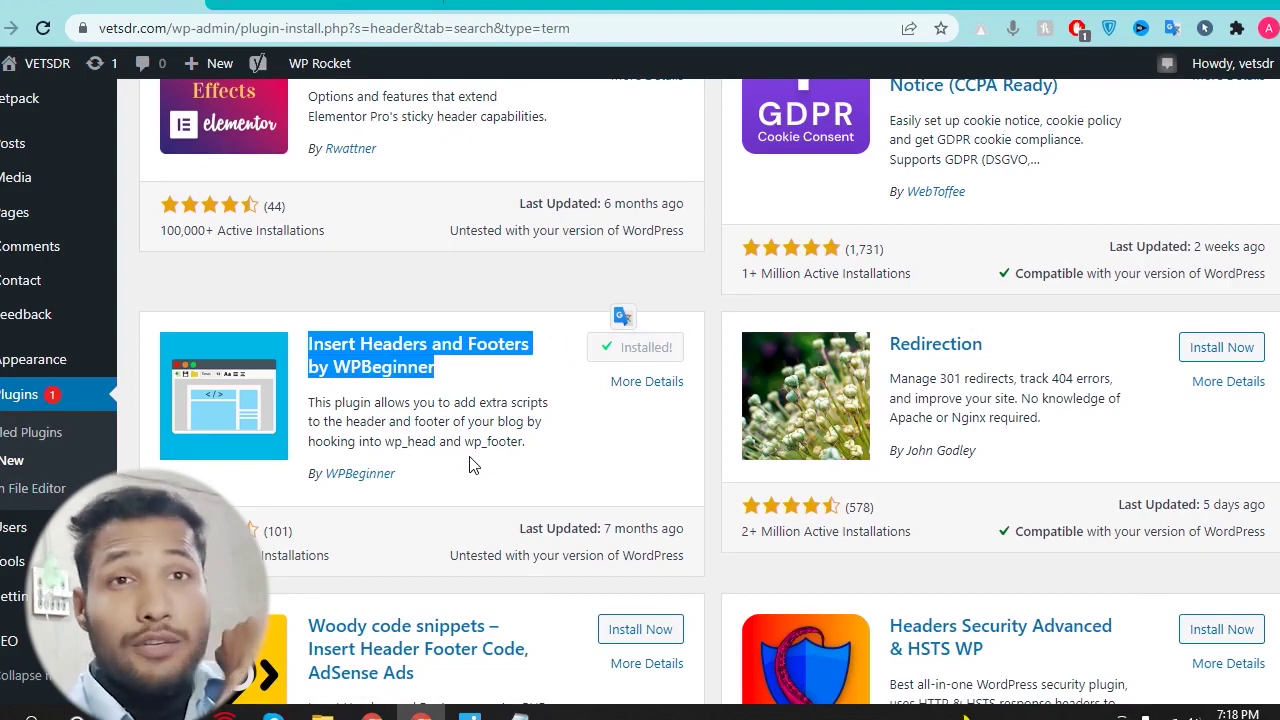
left_click(649, 350)
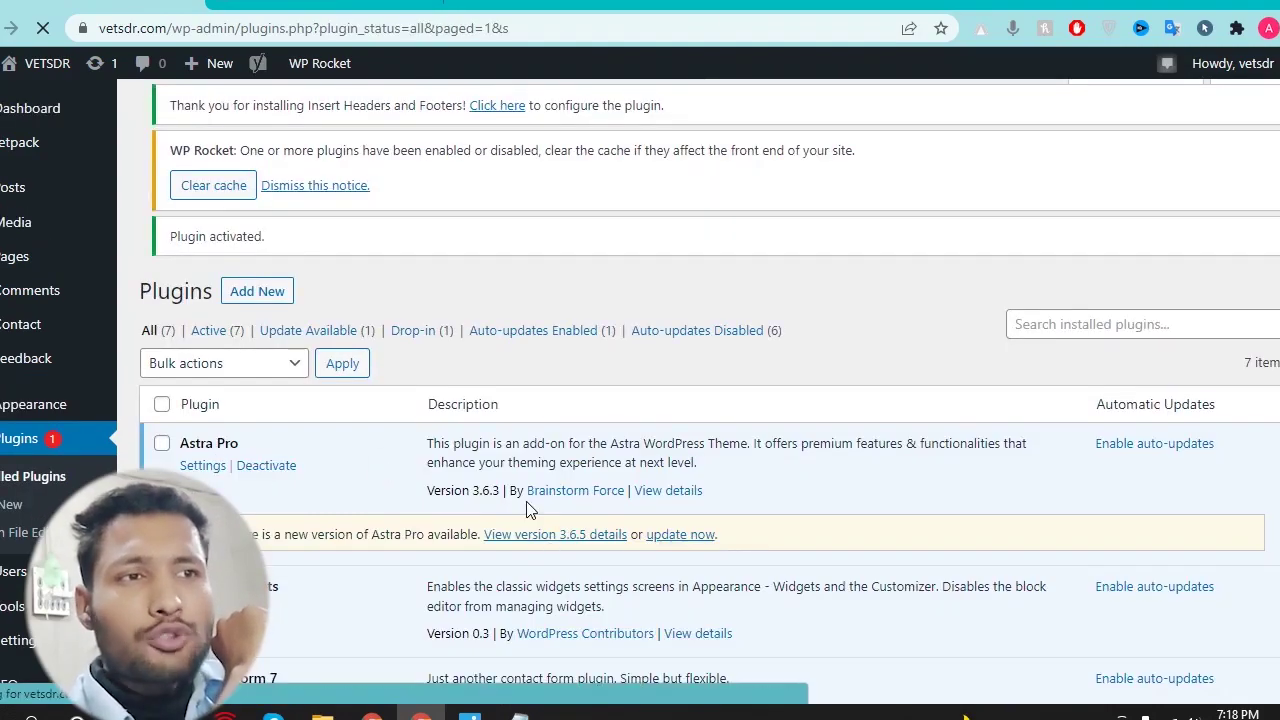
Return to adding new plugins and search the plugin directory for "404".
scroll(337, 514, "down", 4)
scroll(281, 382, "up", 4)
left_click(257, 291)
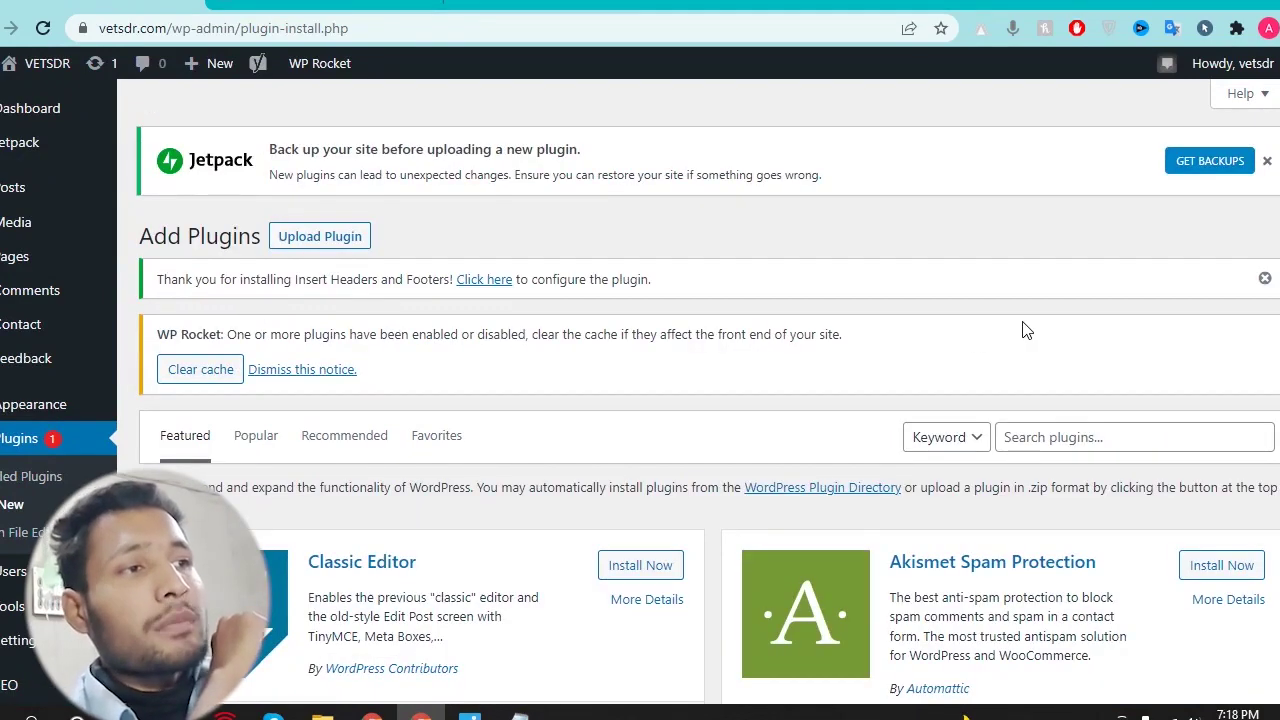
left_click(1040, 440)
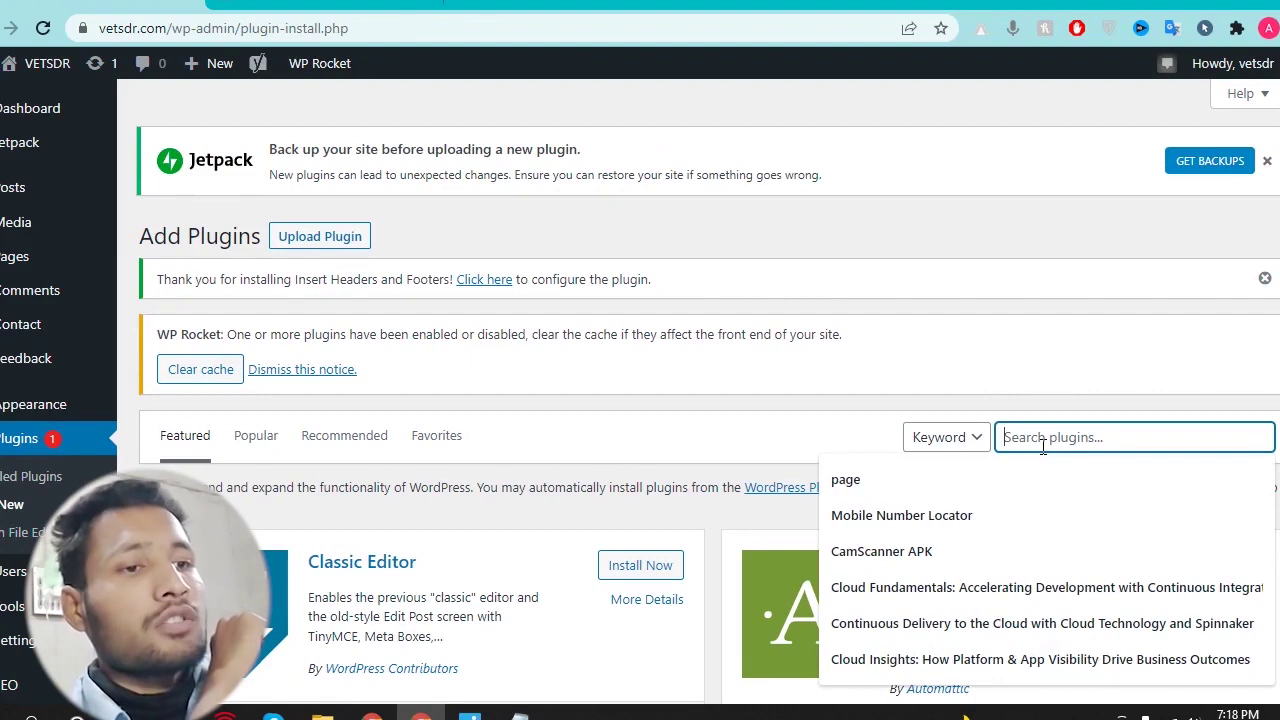
type("404")
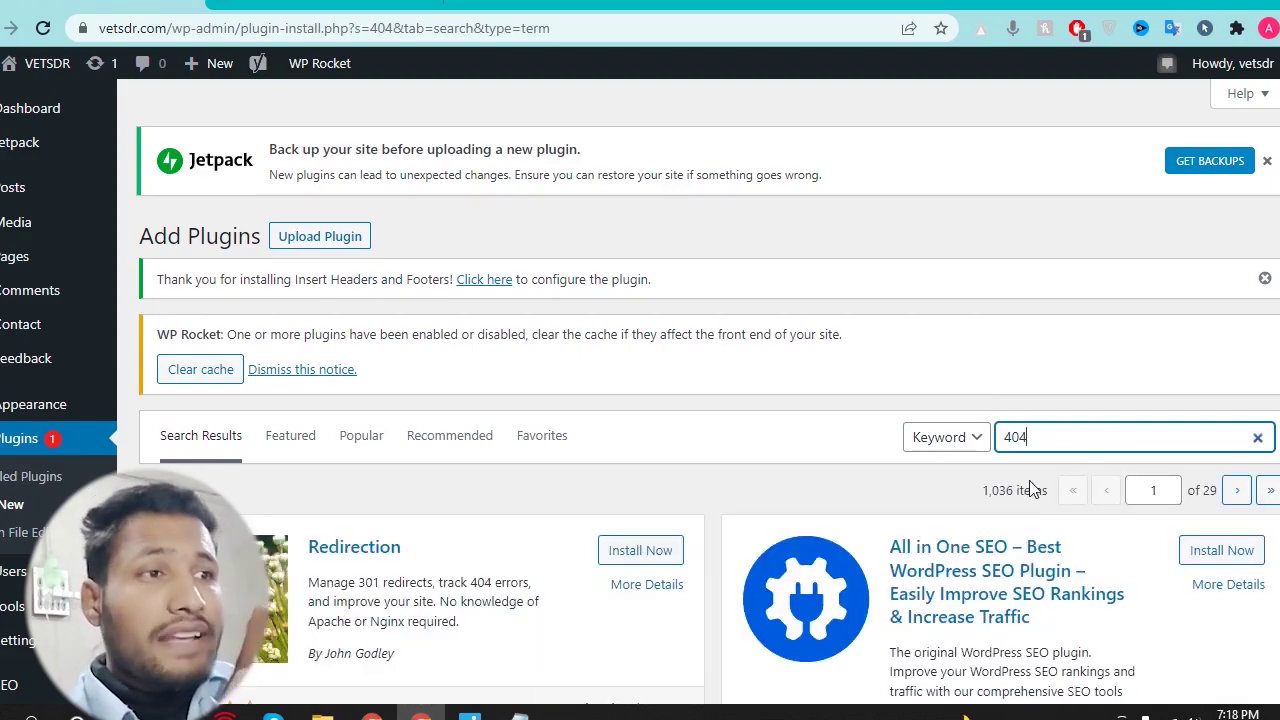
Find the 404 to 301 – Redirect, Log and Notify 404 Errors plugin, install it and activate it.
scroll(1060, 525, "down", 4)
scroll(900, 472, "down", 1)
scroll(680, 376, "up", 2)
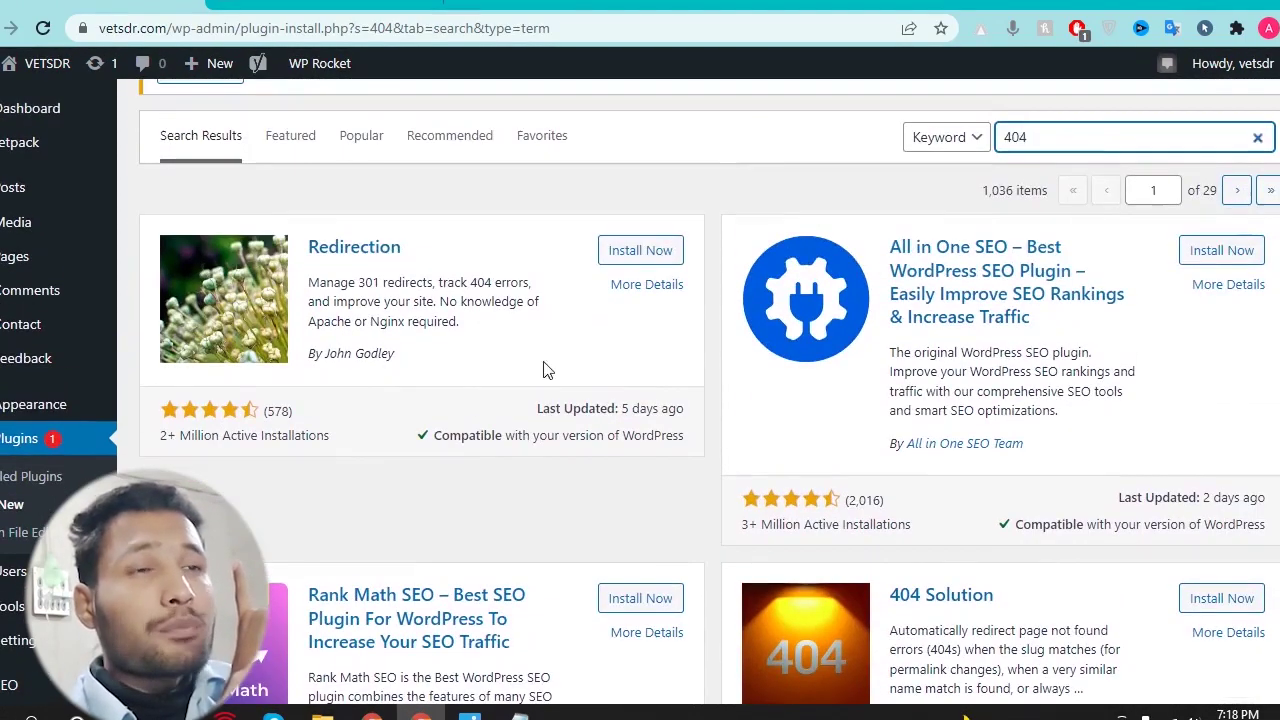
scroll(403, 384, "down", 6)
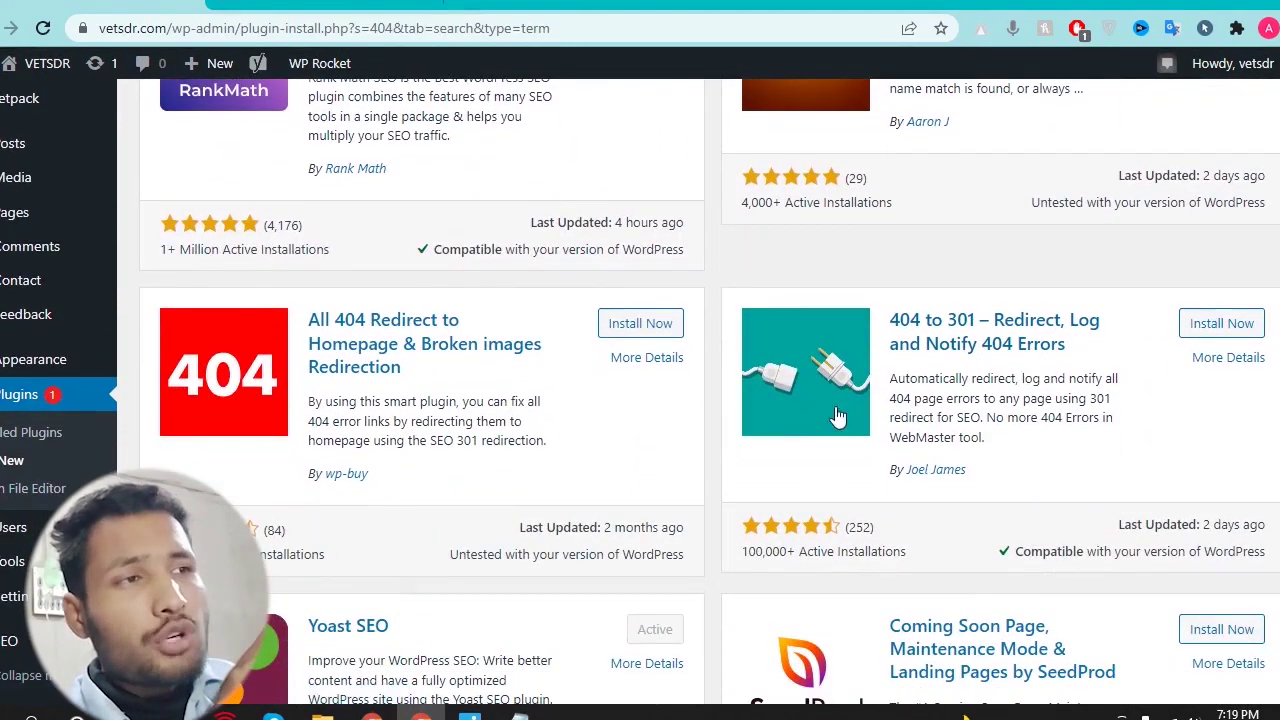
left_click(1221, 323)
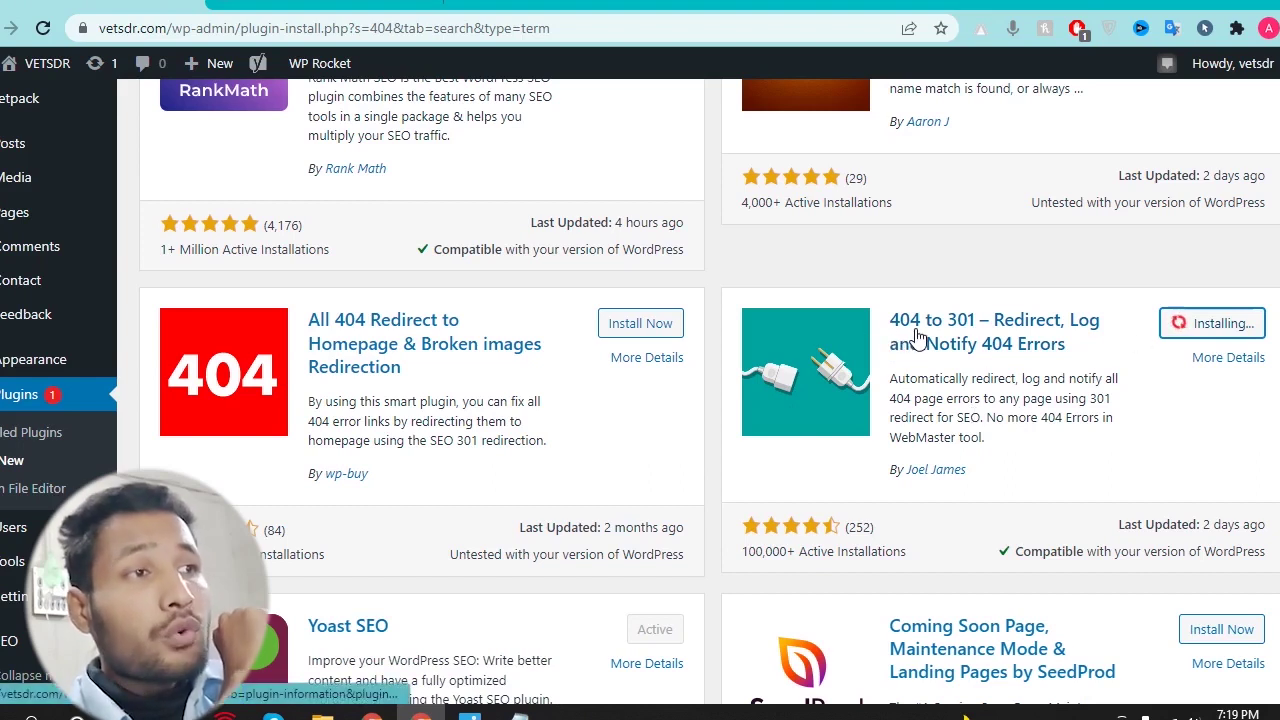
left_click(1220, 323)
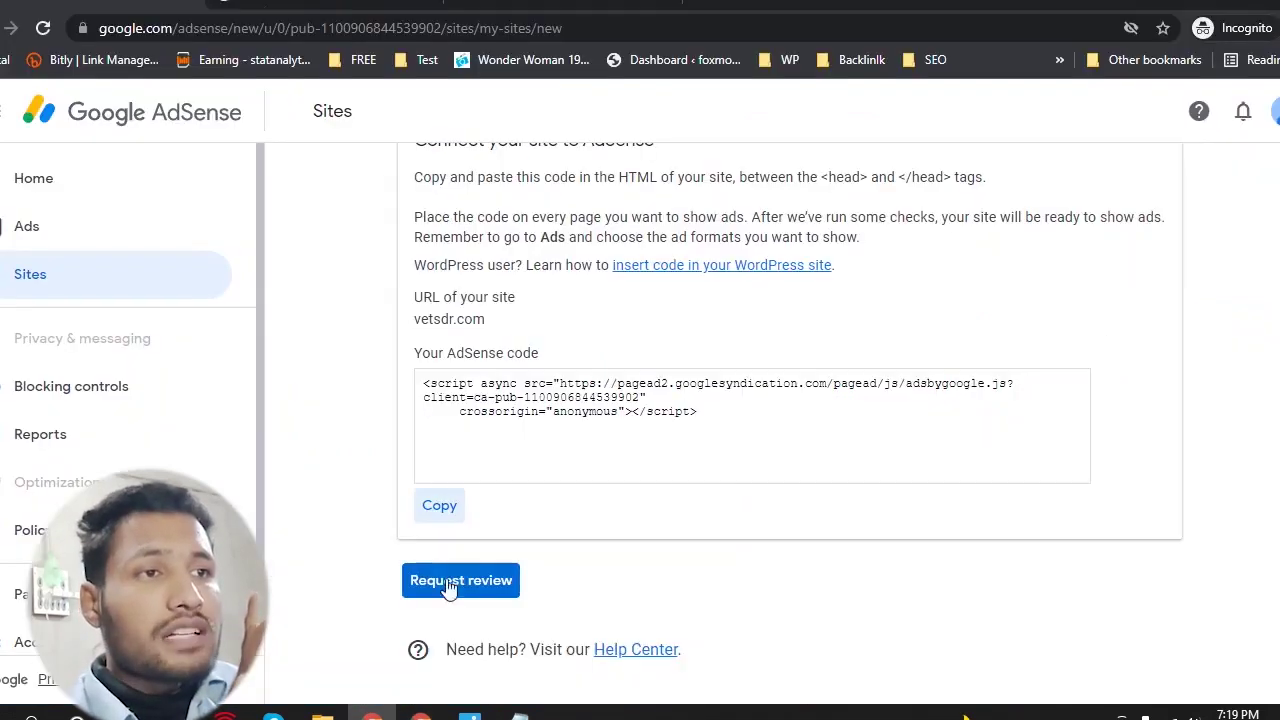
Copy the AdSense code again in AdSense and open the general settings in the WordPress admin.
left_click(441, 505)
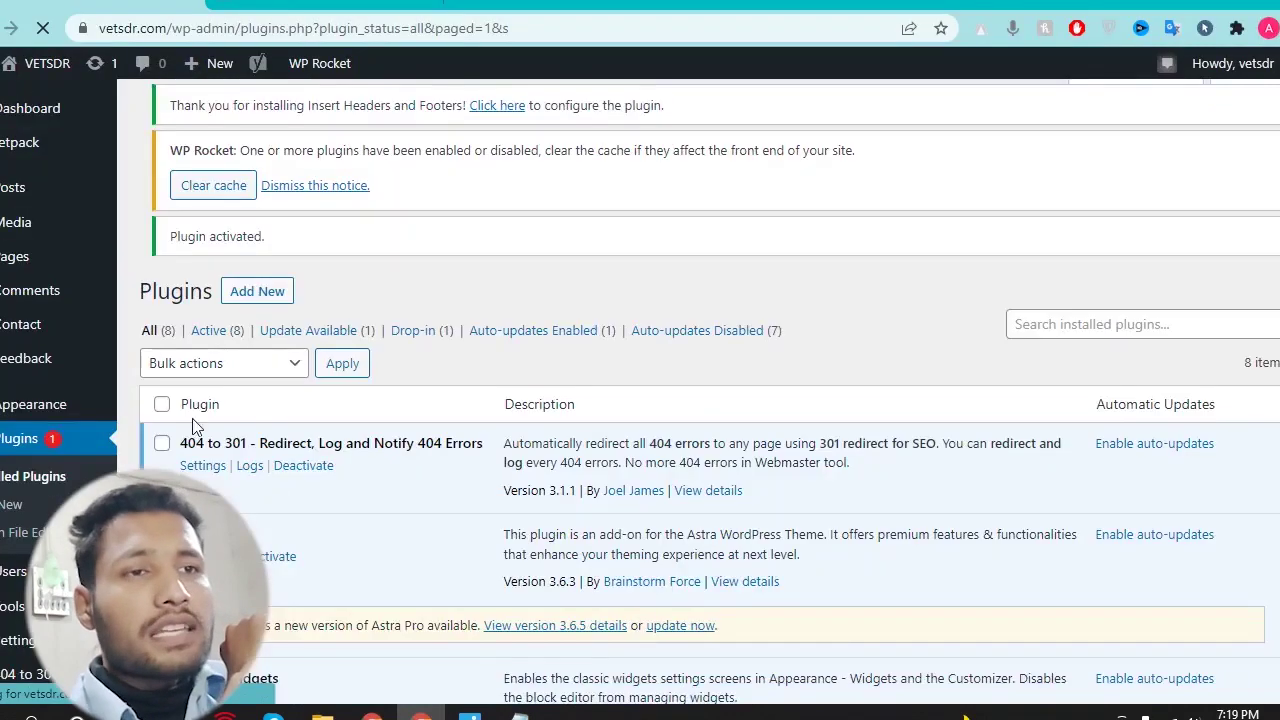
scroll(193, 425, "down", 3)
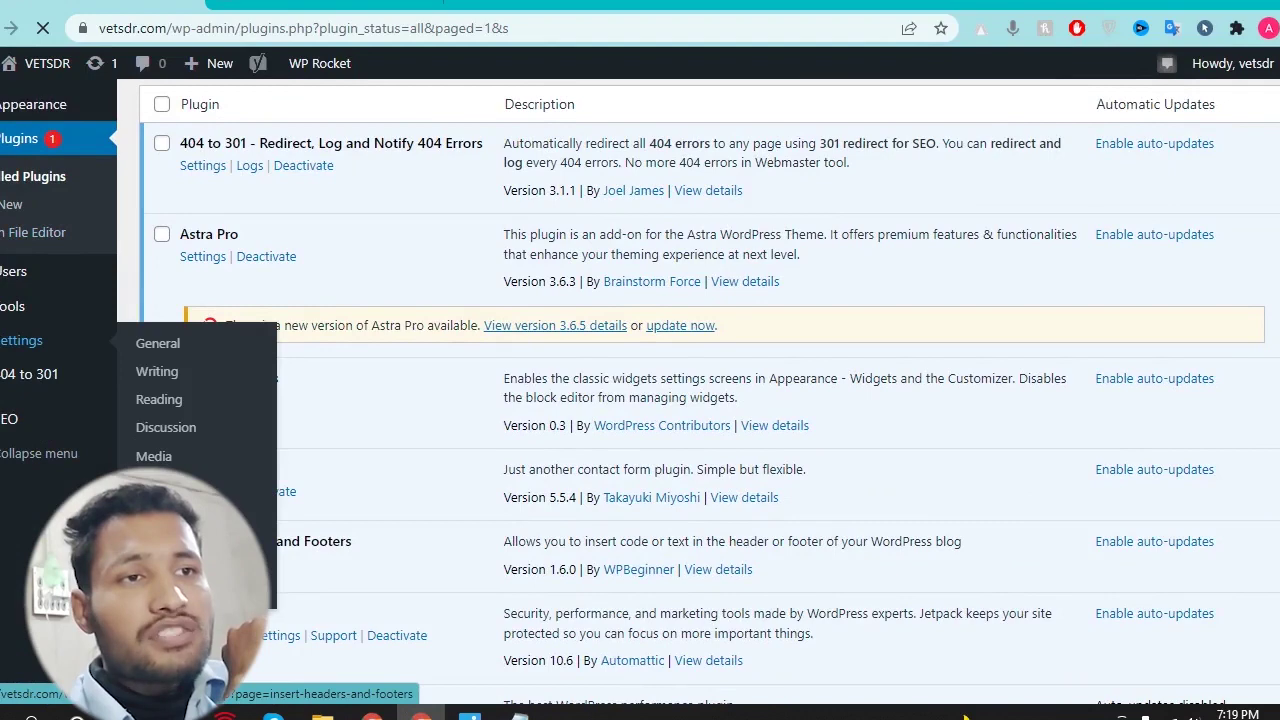
left_click(20, 342)
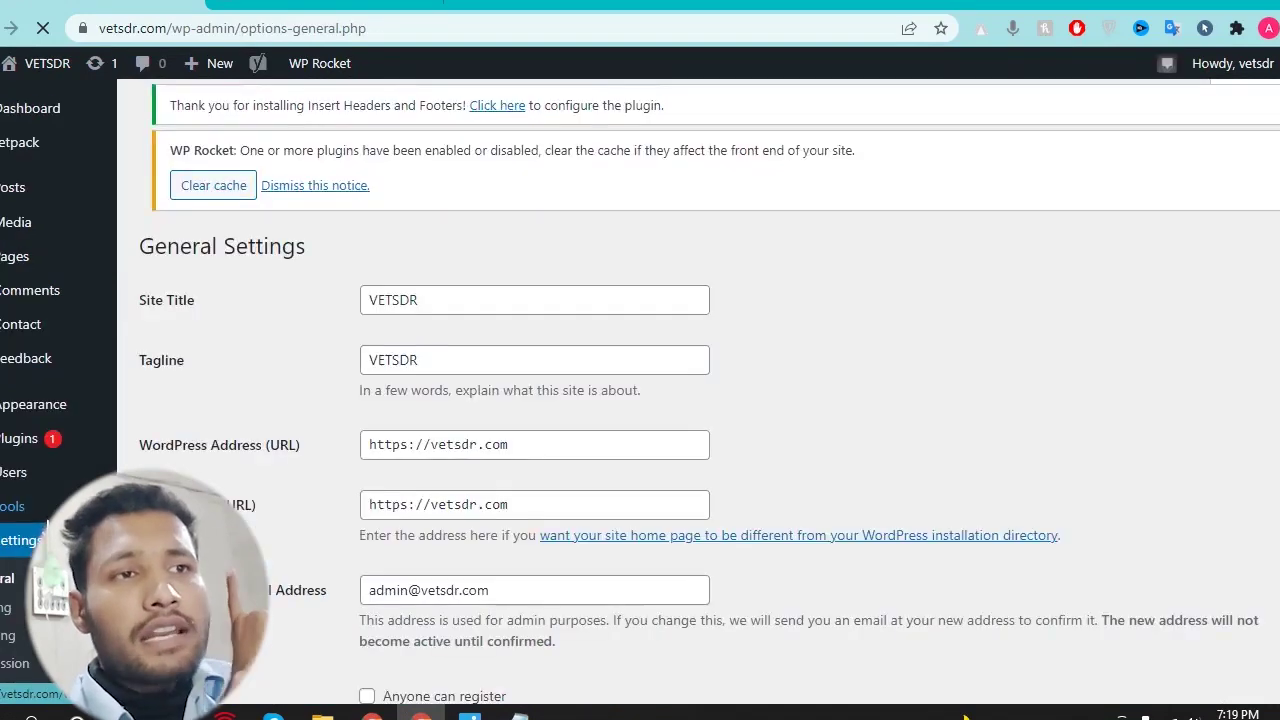